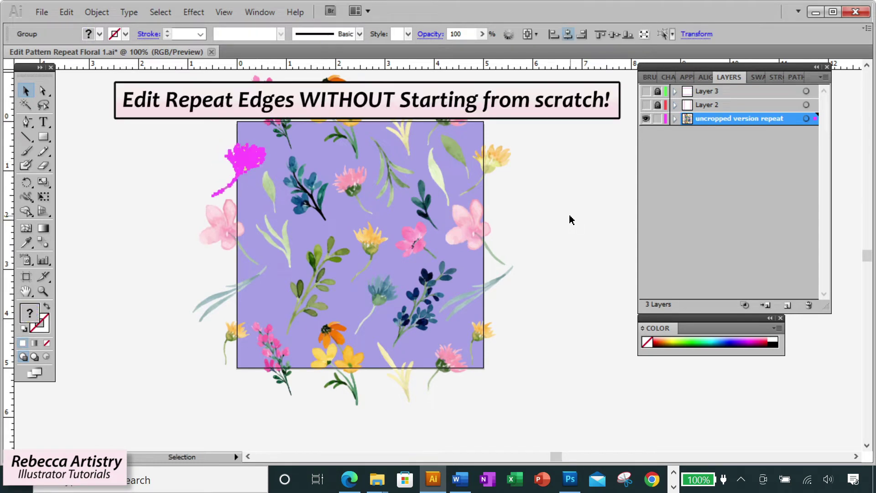
# Deselect the edge flower, show the Swatches panel, and select the left-edge yellow flower.
pyautogui.click(570, 220)
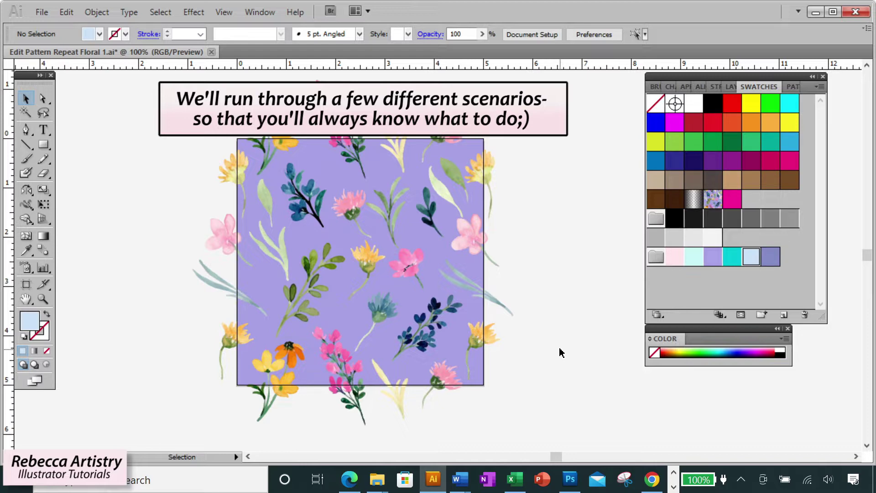
pyautogui.click(856, 456)
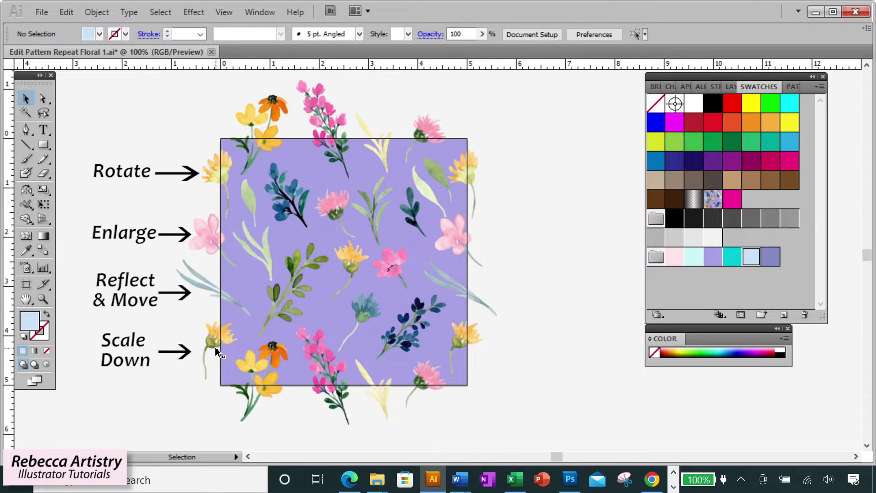
pyautogui.click(212, 177)
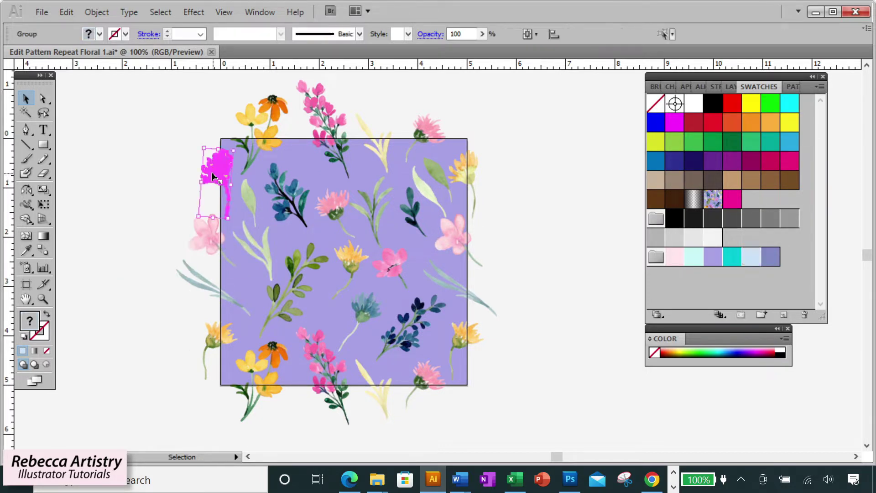
# Rotate the left and right yellow edge flowers in place to 310° using Transform Each.
pyautogui.keyDown('shift'); pyautogui.click(471, 171); pyautogui.keyUp('shift')
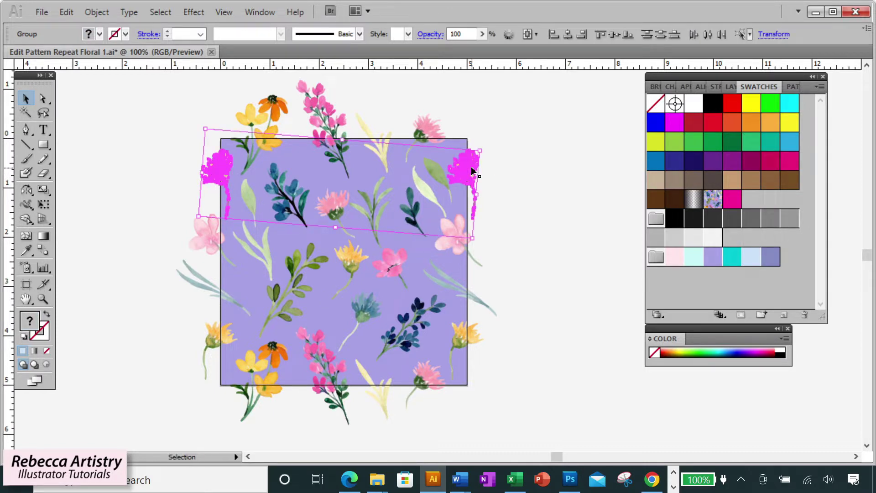
pyautogui.rightClick(472, 171)
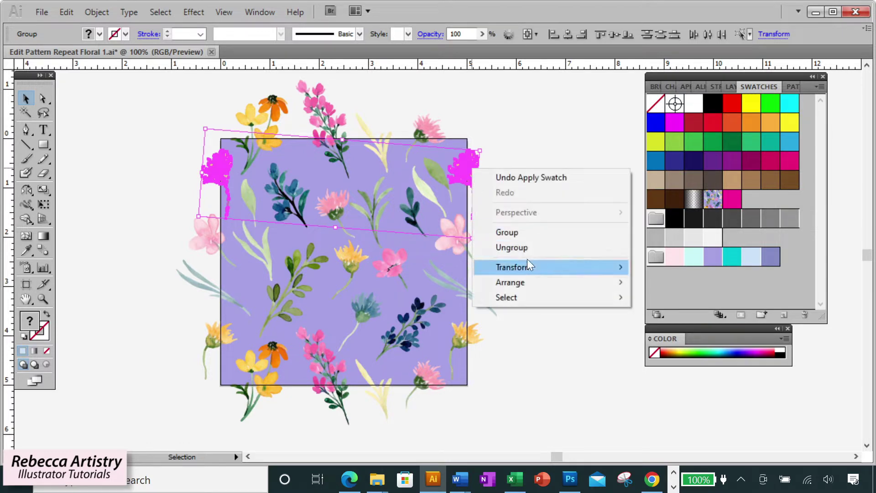
pyautogui.moveTo(535, 269)
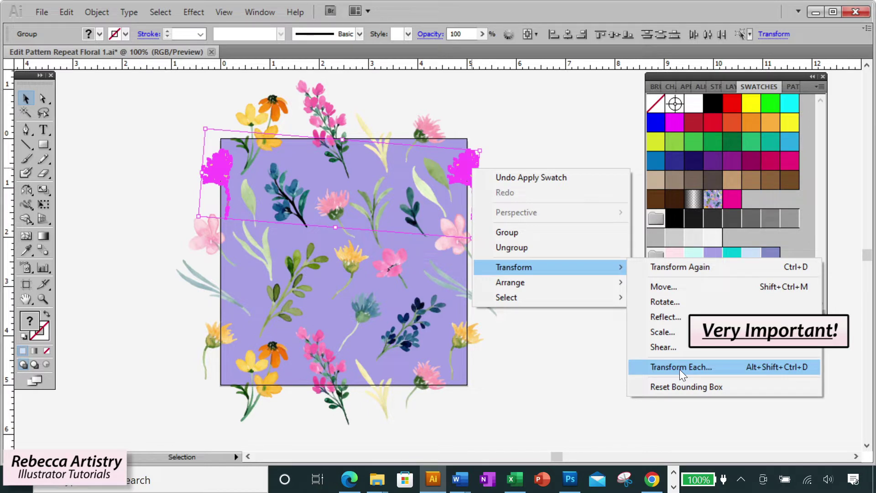
pyautogui.click(680, 368)
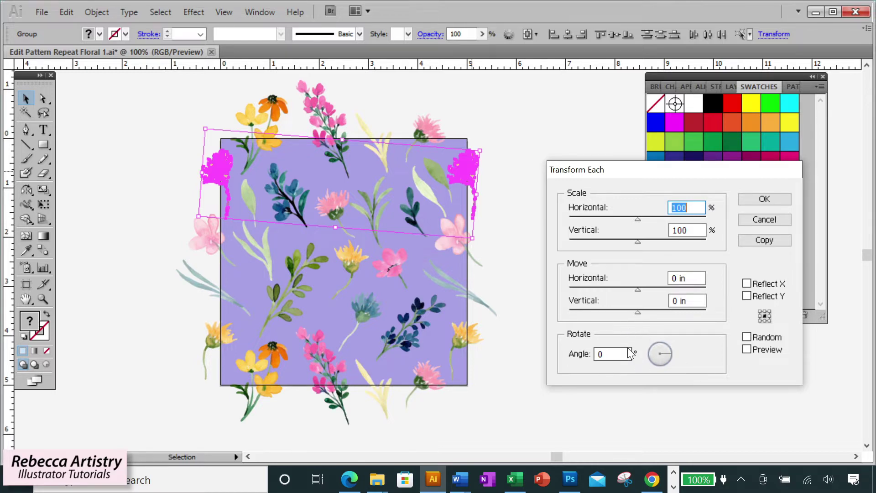
pyautogui.click(746, 350)
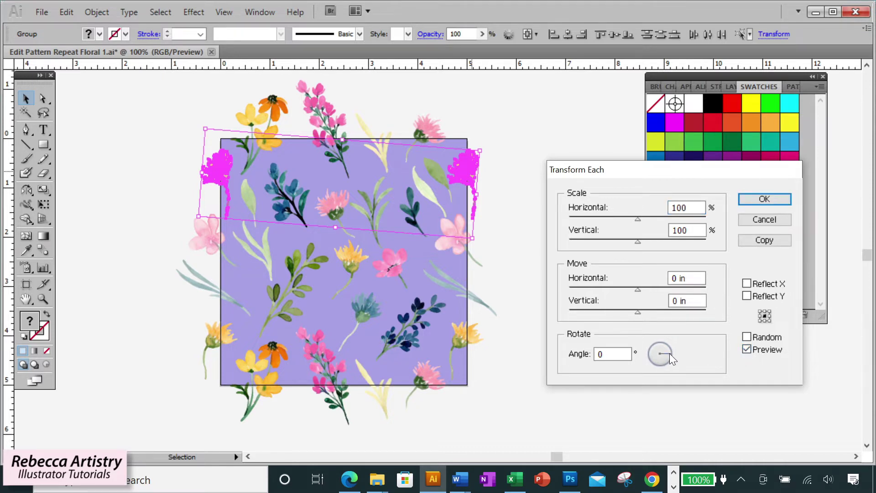
pyautogui.moveTo(669, 353)
pyautogui.mouseDown()
pyautogui.moveTo(663, 344)
pyautogui.moveTo(663, 363)
pyautogui.mouseUp()
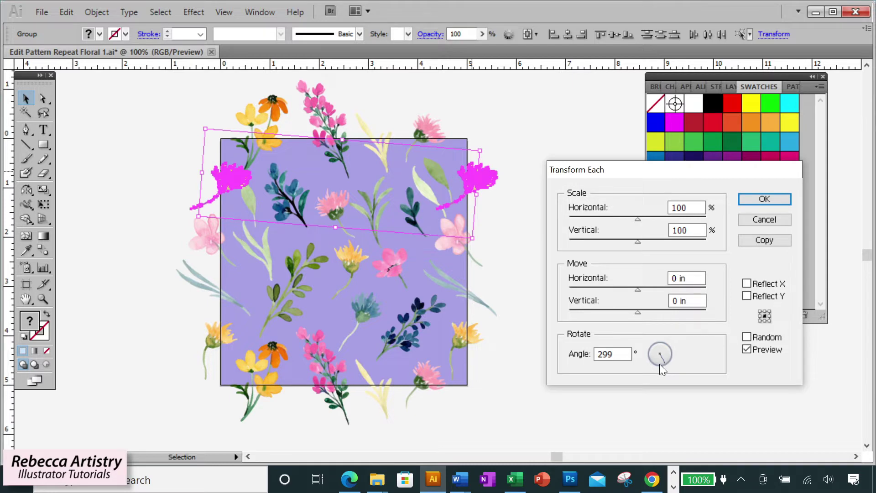
pyautogui.moveTo(651, 364); pyautogui.dragTo(667, 362)
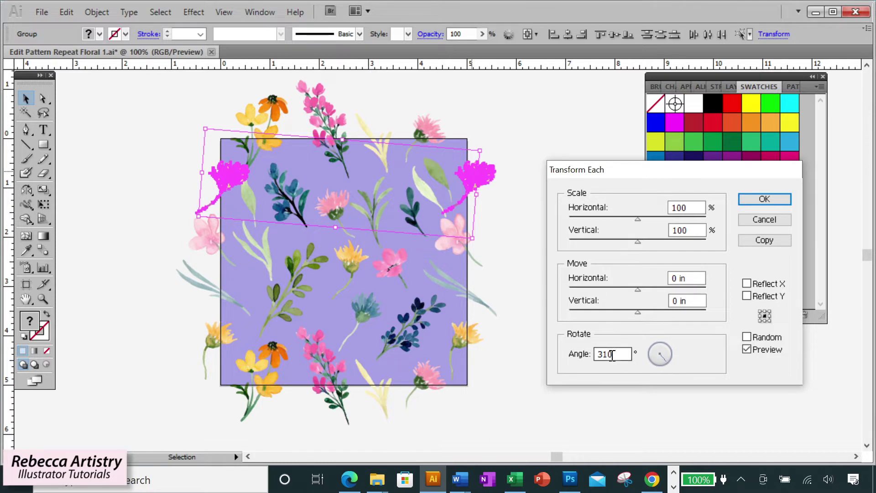
pyautogui.click(767, 201)
pyautogui.click(565, 206)
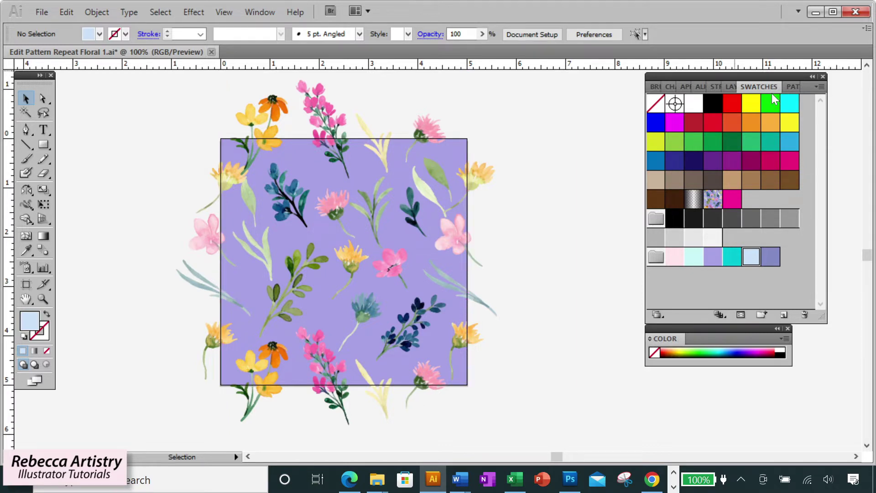
pyautogui.click(699, 296)
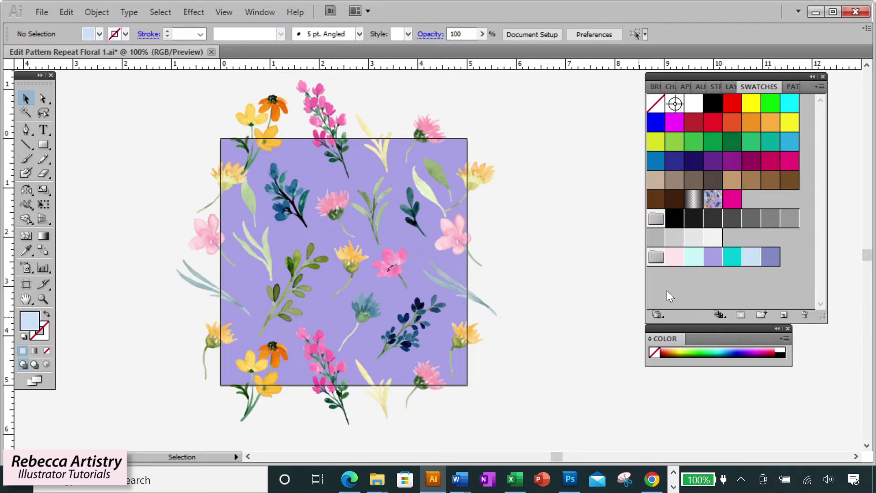
# Select both pink edge flowers and preview horizontal and vertical scale changes in Transform Each.
pyautogui.click(209, 248)
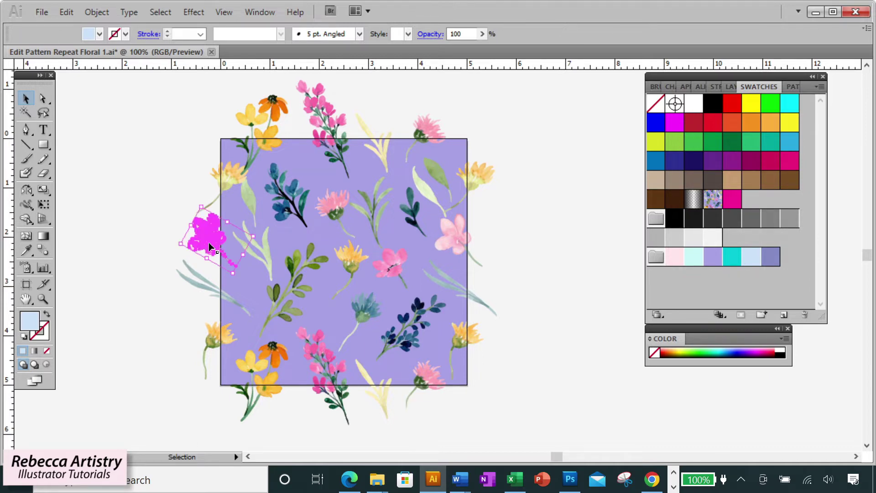
pyautogui.keyDown('shift'); pyautogui.click(457, 245); pyautogui.keyUp('shift')
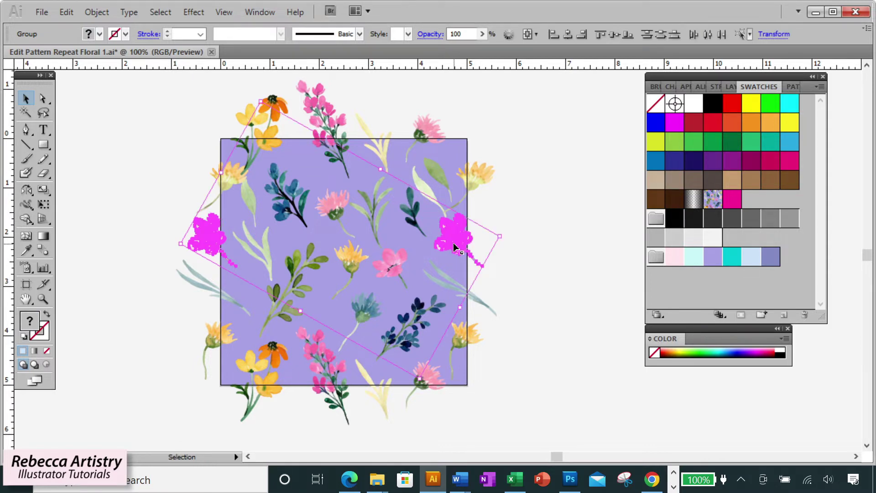
pyautogui.rightClick(454, 247)
pyautogui.moveTo(546, 341)
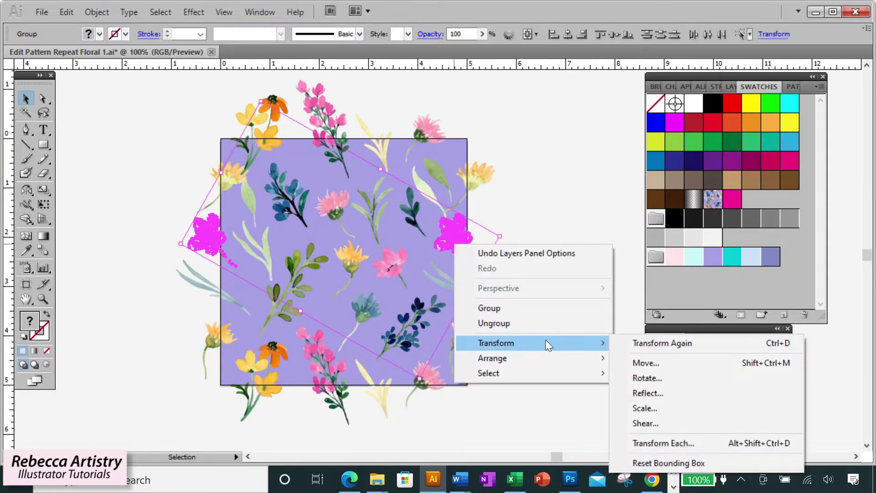
pyautogui.click(664, 443)
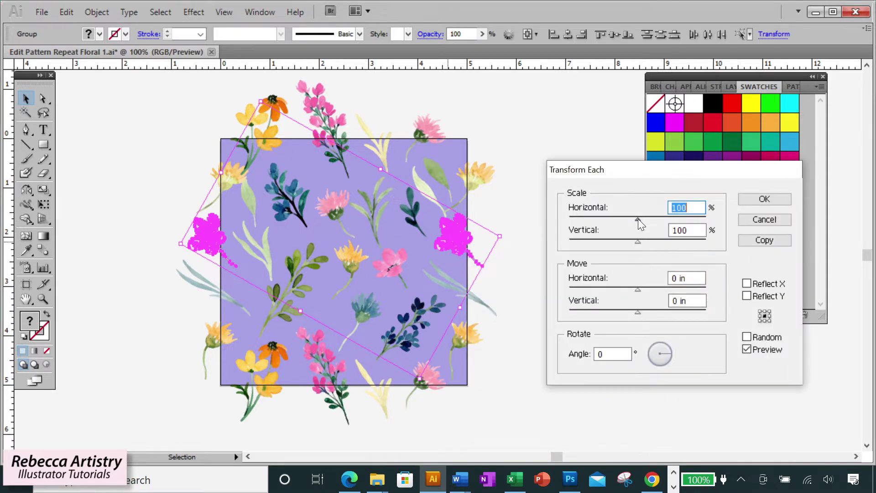
pyautogui.moveTo(638, 218)
pyautogui.mouseDown()
pyautogui.moveTo(653, 218)
pyautogui.moveTo(597, 219)
pyautogui.moveTo(639, 218)
pyautogui.mouseUp()
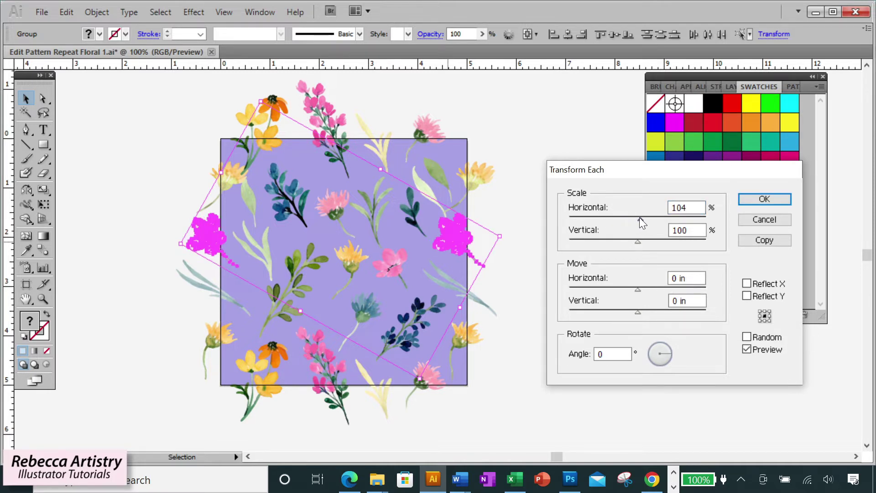
pyautogui.moveTo(638, 242)
pyautogui.mouseDown()
pyautogui.moveTo(615, 242)
pyautogui.moveTo(642, 244)
pyautogui.mouseUp()
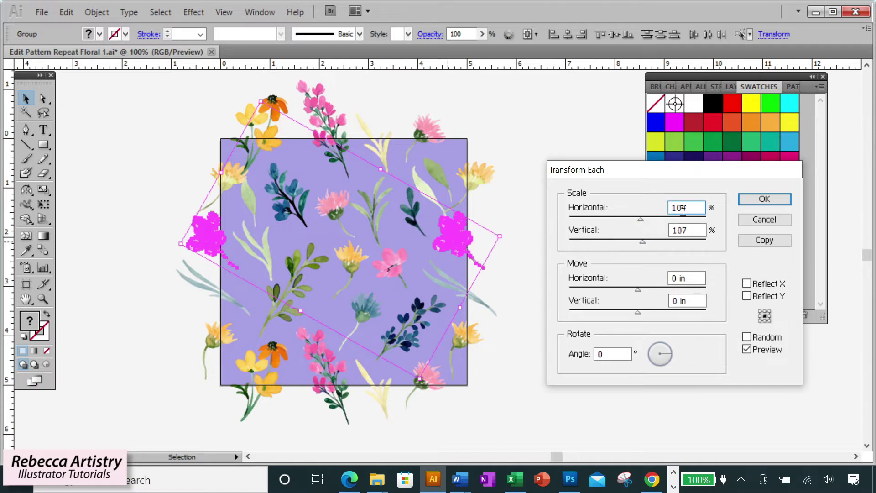
# Scale both pink edge flowers to 125% horizontally and vertically and apply.
pyautogui.moveTo(688, 208); pyautogui.dragTo(653, 200)
pyautogui.write('125')
pyautogui.press('Tab')
pyautogui.write('125')
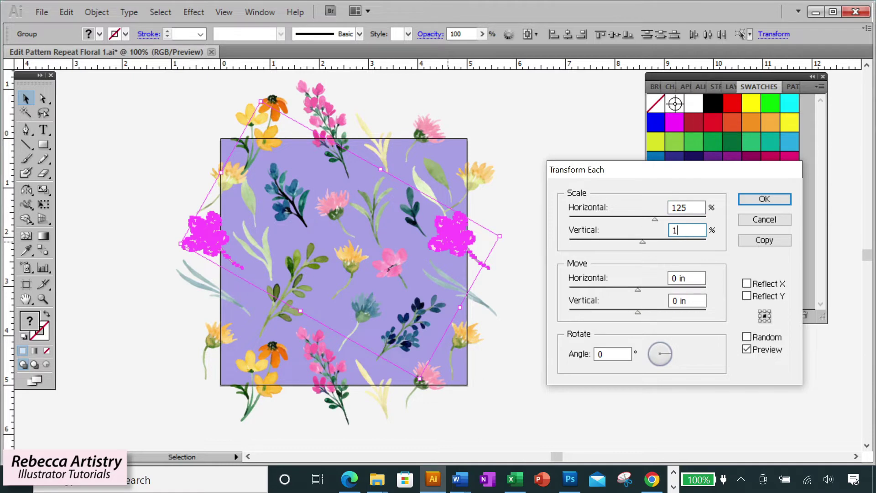
pyautogui.click(746, 349)
pyautogui.click(746, 349)
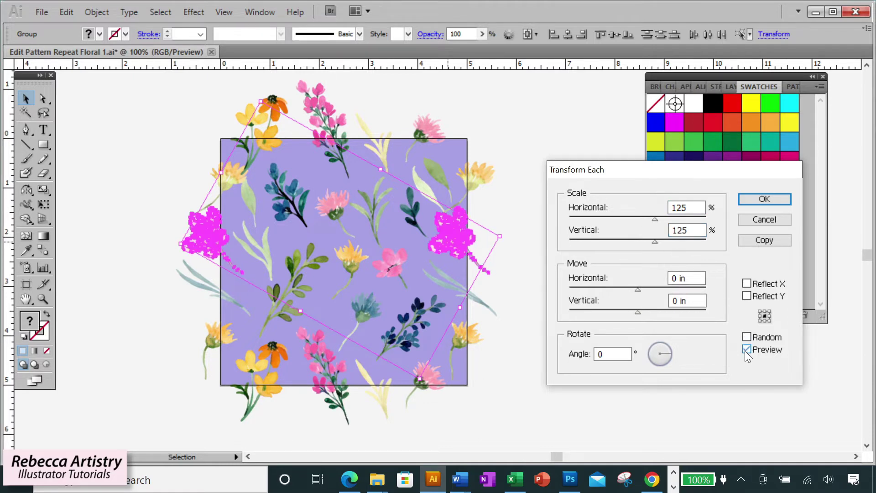
pyautogui.click(763, 198)
pyautogui.click(578, 232)
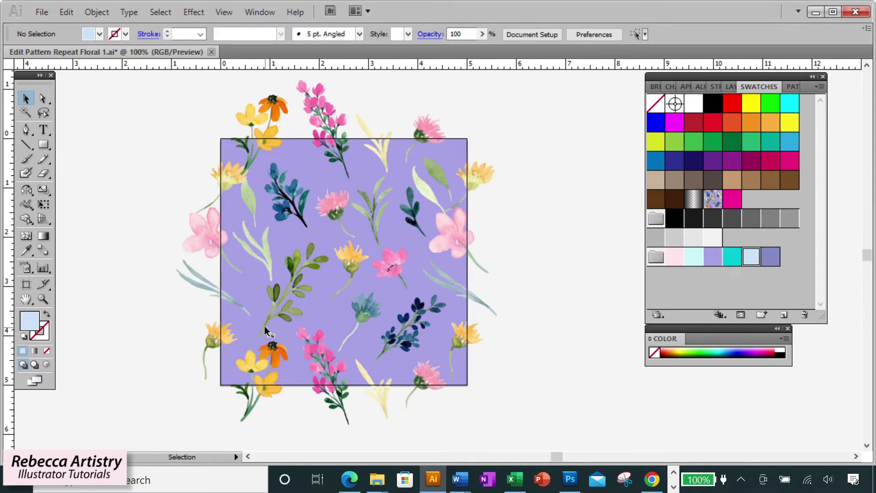
pyautogui.click(199, 288)
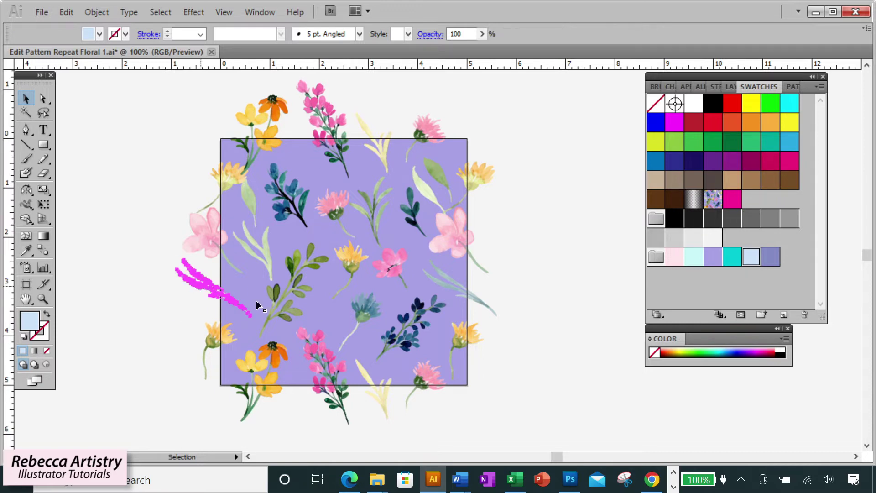
# Reflect both edge leaf sprigs vertically and move them down 0.4722 in with Transform Each.
pyautogui.keyDown('shift'); pyautogui.click(472, 300); pyautogui.keyUp('shift')
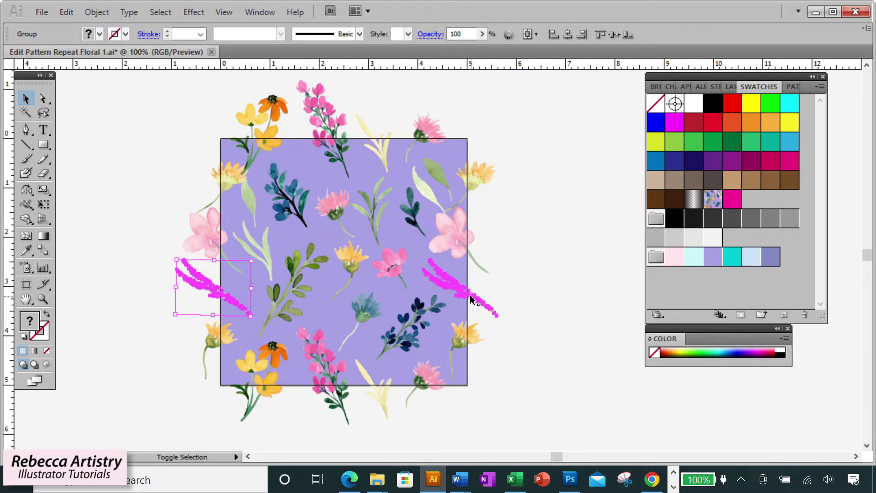
pyautogui.rightClick(472, 300)
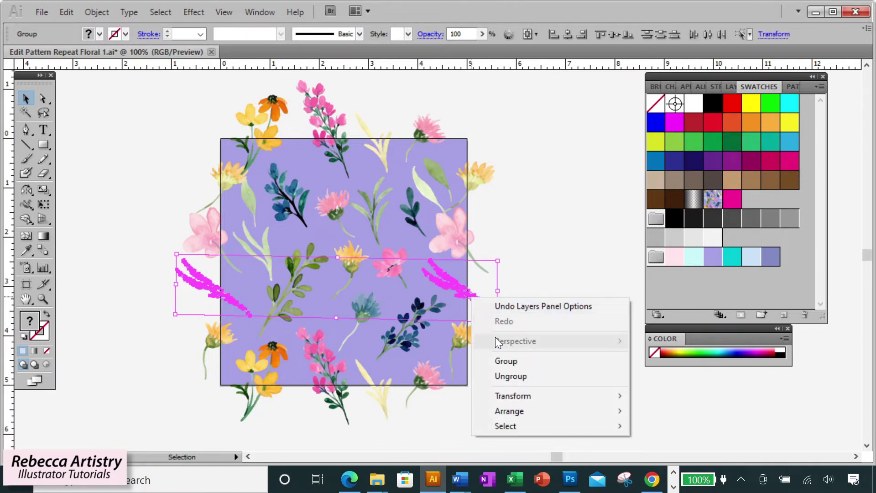
pyautogui.moveTo(551, 397)
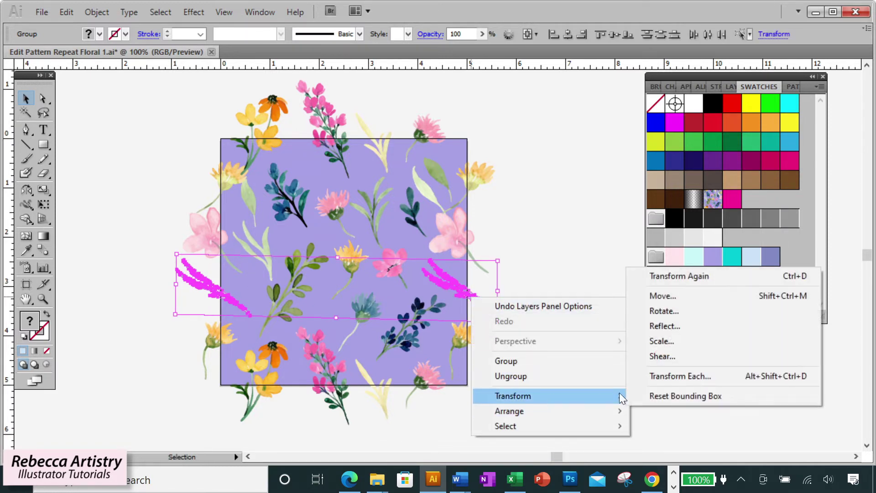
pyautogui.click(698, 382)
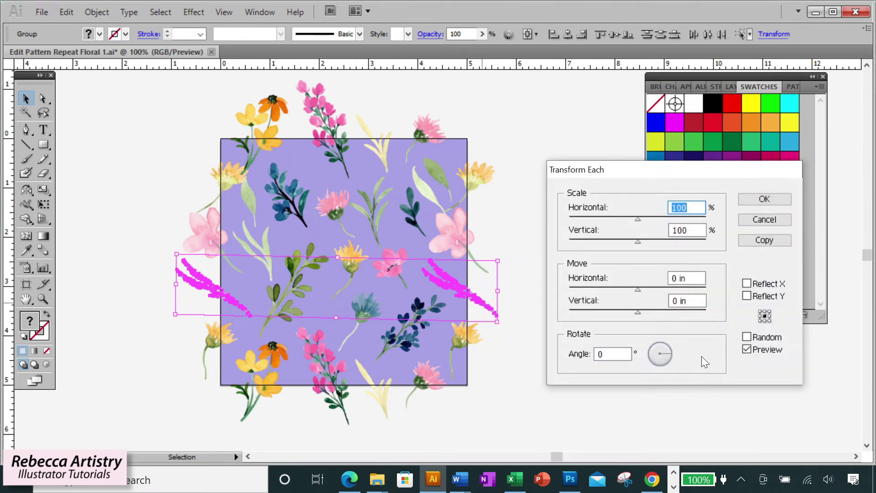
pyautogui.click(747, 296)
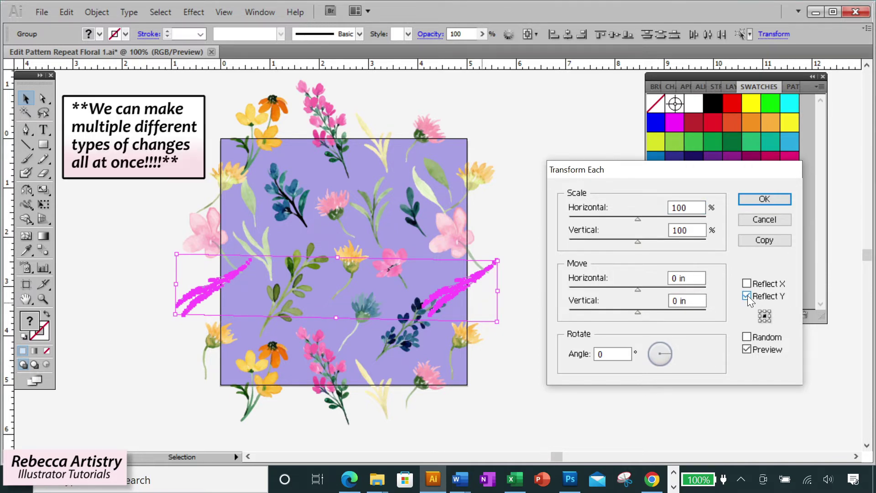
pyautogui.click(639, 312)
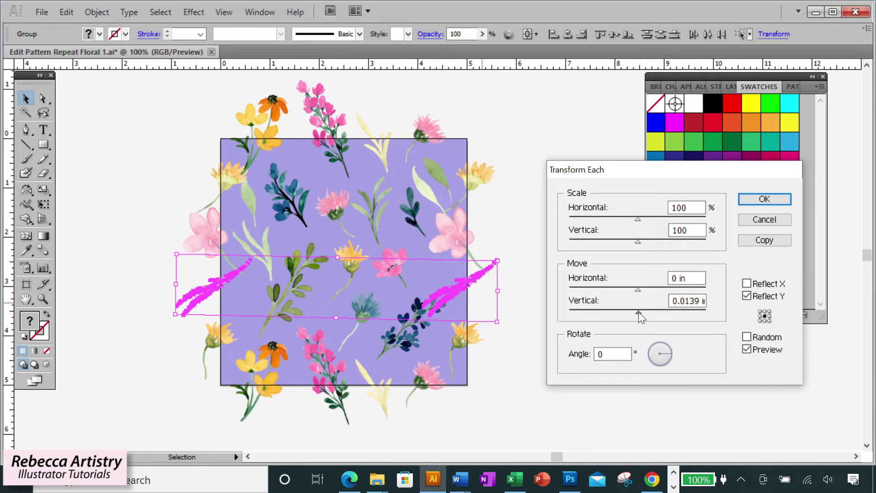
pyautogui.moveTo(639, 312); pyautogui.dragTo(655, 311)
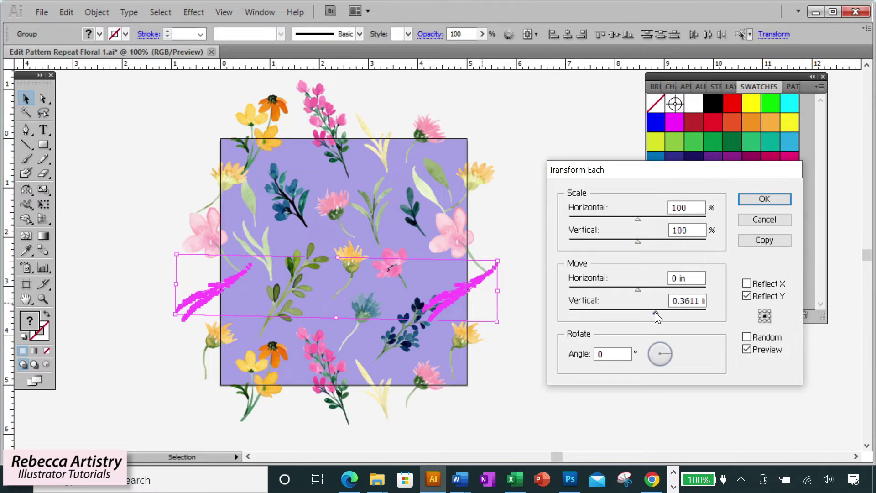
pyautogui.moveTo(655, 311); pyautogui.dragTo(659, 311)
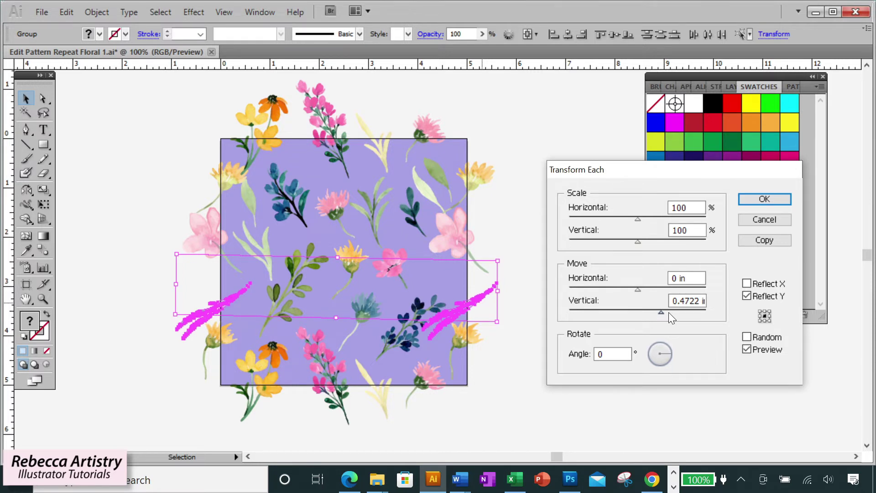
pyautogui.click(770, 196)
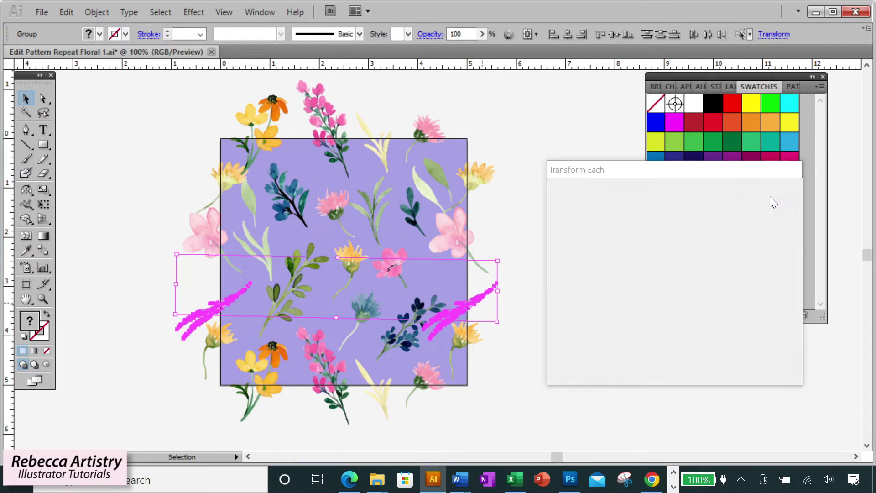
pyautogui.click(583, 296)
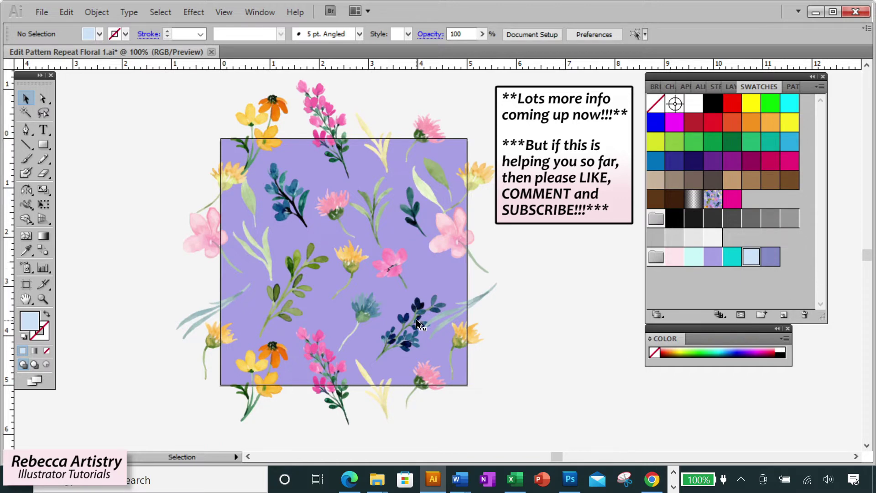
# Select the lower yellow edge flower pair and start shrinking them in Transform Each.
pyautogui.click(214, 345)
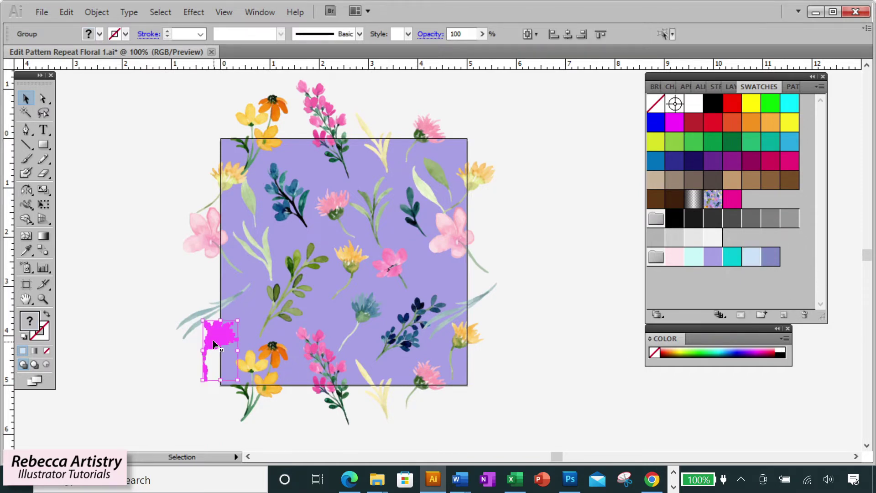
pyautogui.keyDown('shift'); pyautogui.click(473, 340); pyautogui.keyUp('shift')
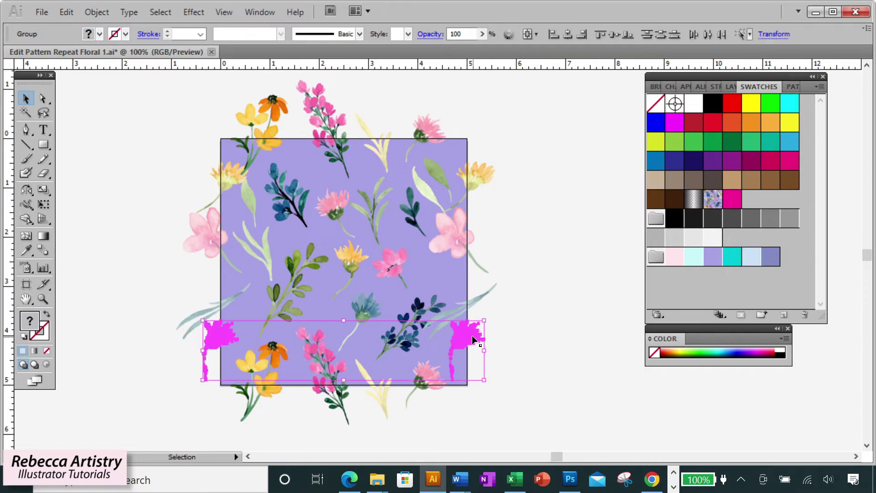
pyautogui.rightClick(473, 339)
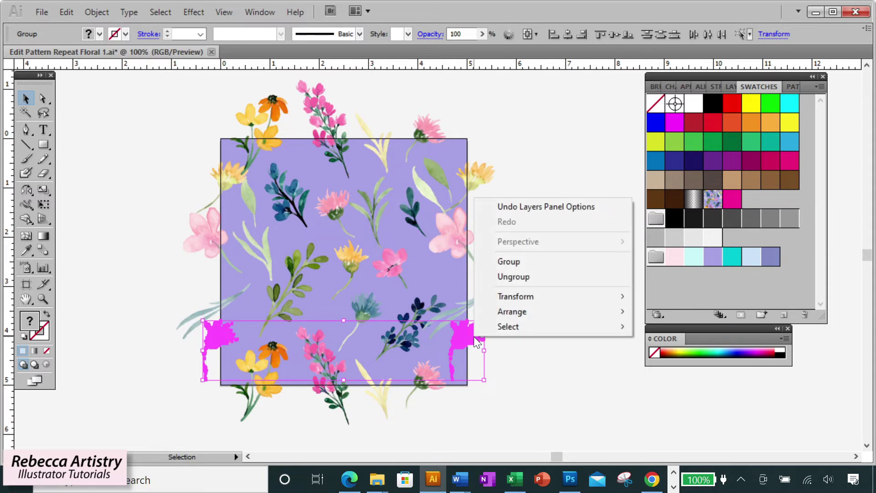
pyautogui.moveTo(525, 296)
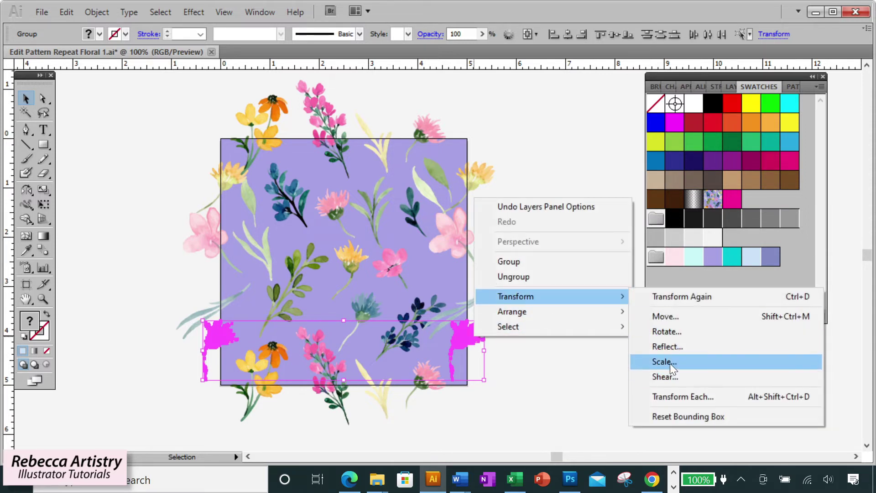
pyautogui.click(701, 397)
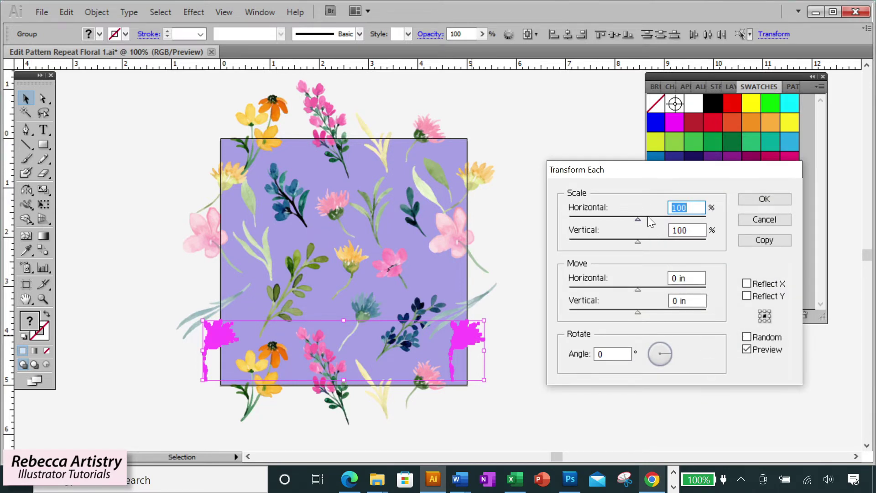
pyautogui.moveTo(637, 220); pyautogui.dragTo(618, 239)
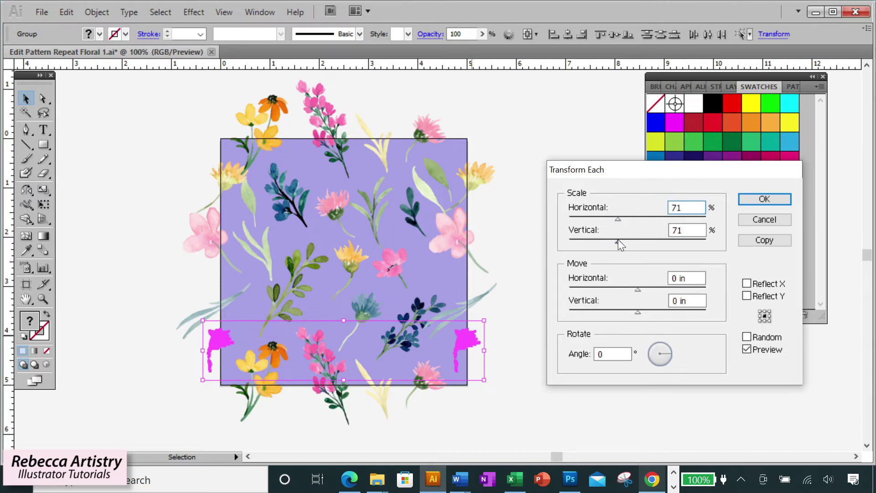
# Set their scale to 75% both ways, move them down 0.1944 in, and apply.
pyautogui.doubleClick(692, 207)
pyautogui.write('75')
pyautogui.doubleClick(689, 229)
pyautogui.write('75')
pyautogui.click(745, 349)
pyautogui.moveTo(637, 313); pyautogui.dragTo(647, 311)
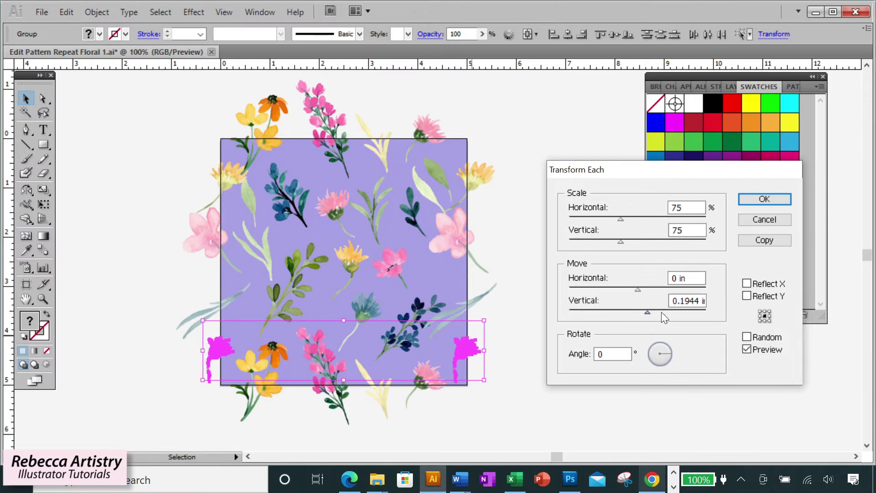
pyautogui.click(763, 196)
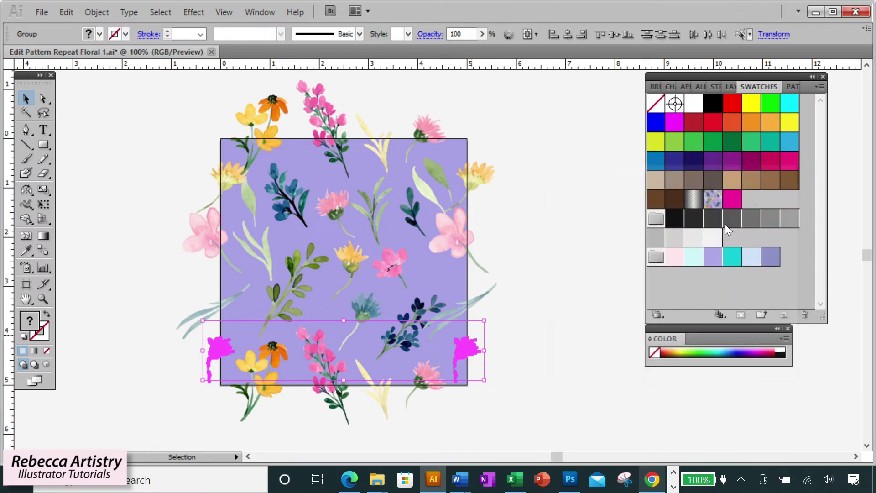
pyautogui.click(587, 268)
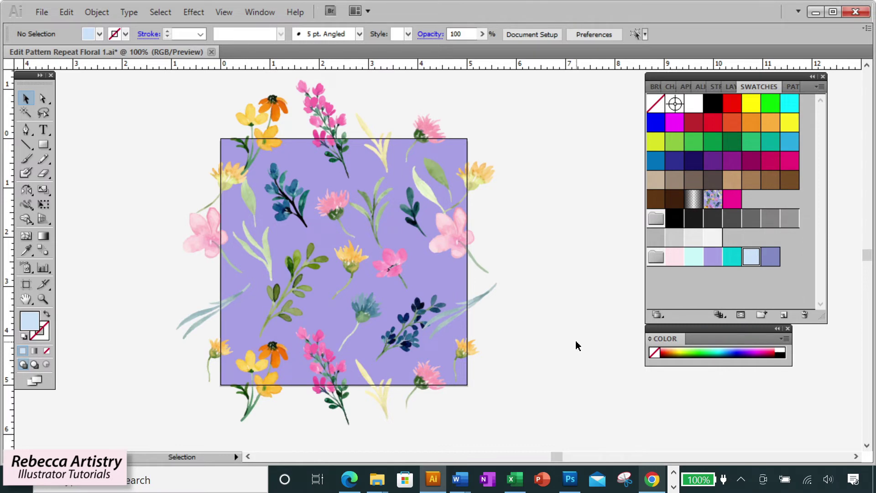
# Move both pink edge flowers down 0.1806 in together with Transform Each.
pyautogui.click(203, 244)
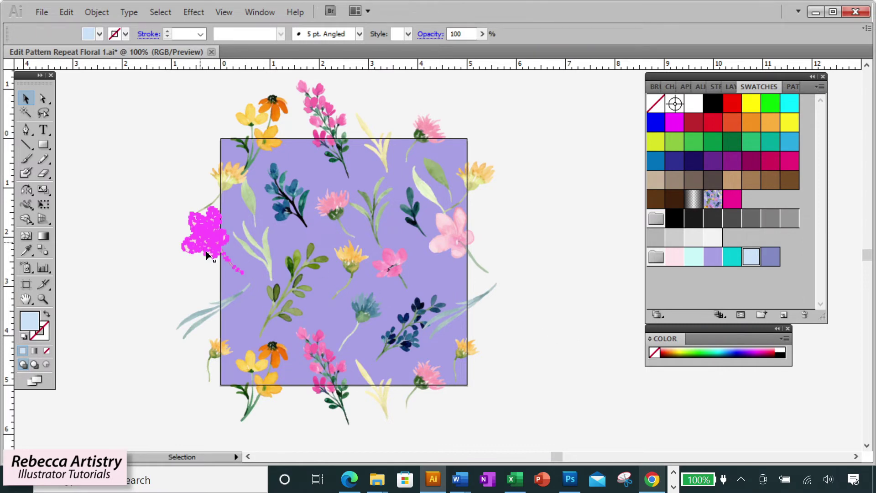
pyautogui.keyDown('shift'); pyautogui.click(441, 246); pyautogui.keyUp('shift')
pyautogui.rightClick(454, 239)
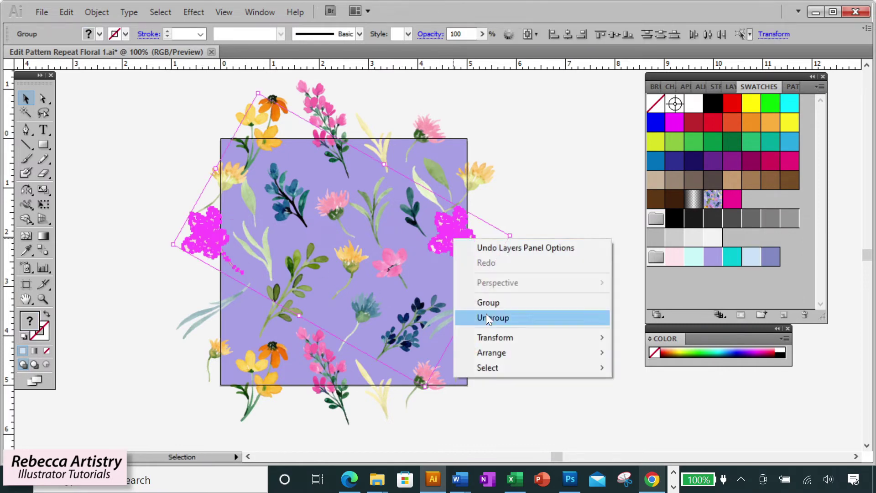
pyautogui.moveTo(548, 336)
pyautogui.click(671, 437)
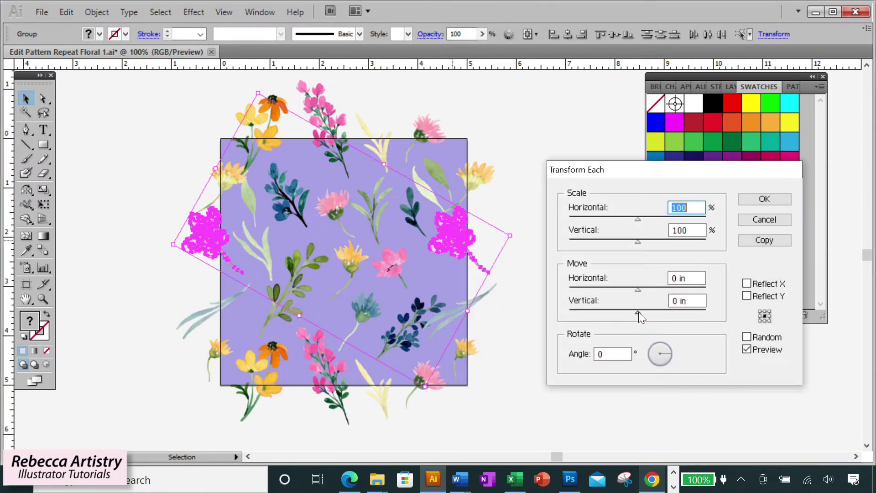
pyautogui.moveTo(638, 311); pyautogui.dragTo(646, 312)
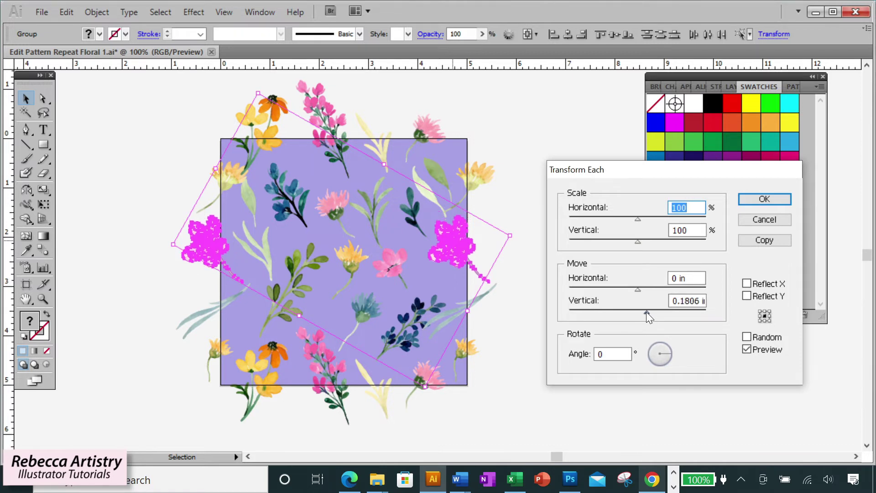
pyautogui.click(770, 198)
pyautogui.click(599, 244)
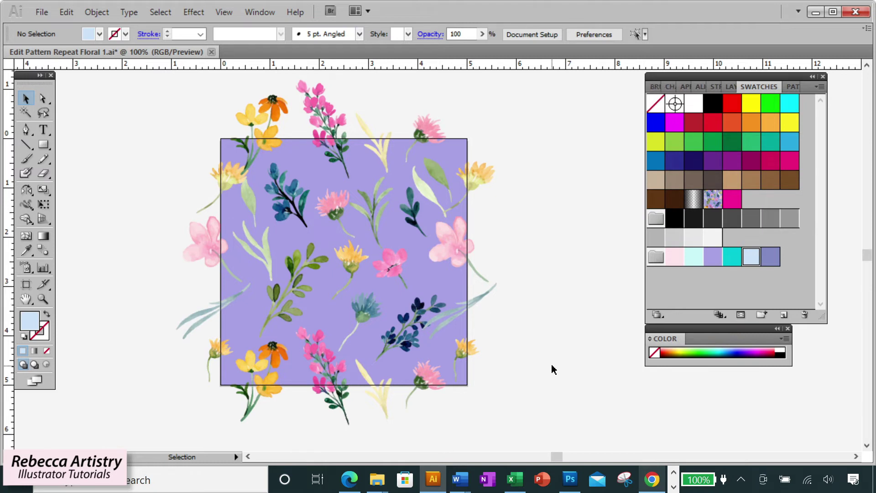
# Rotate the top and bottom orange-yellow flower clusters 45° each with Transform Each.
pyautogui.click(269, 112)
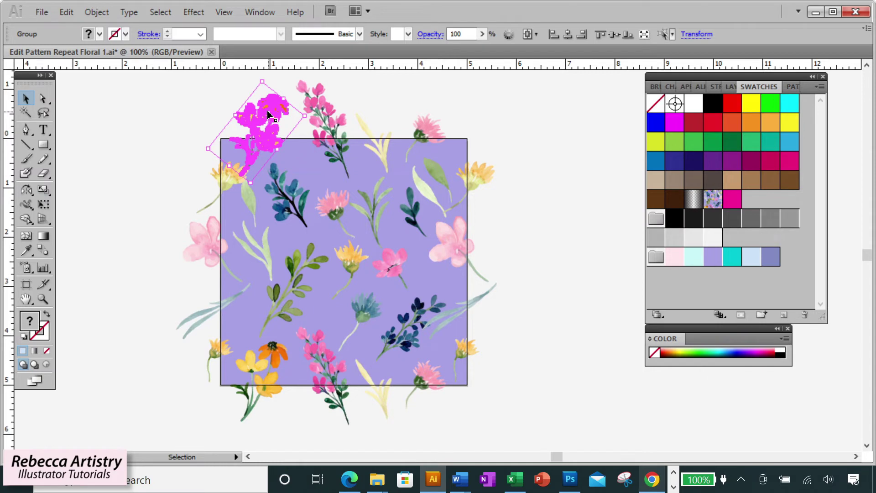
pyautogui.keyDown('shift'); pyautogui.click(272, 391); pyautogui.keyUp('shift')
pyautogui.rightClick(273, 357)
pyautogui.moveTo(363, 315)
pyautogui.click(501, 414)
pyautogui.click(669, 353)
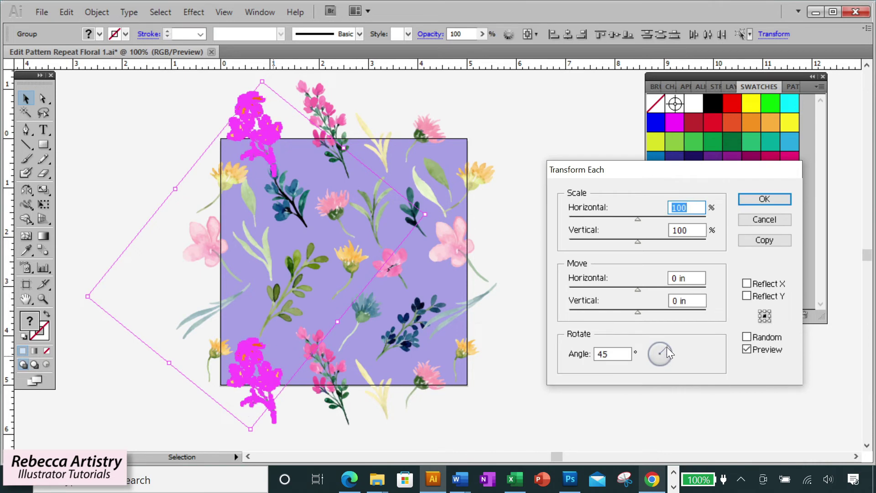
pyautogui.click(764, 200)
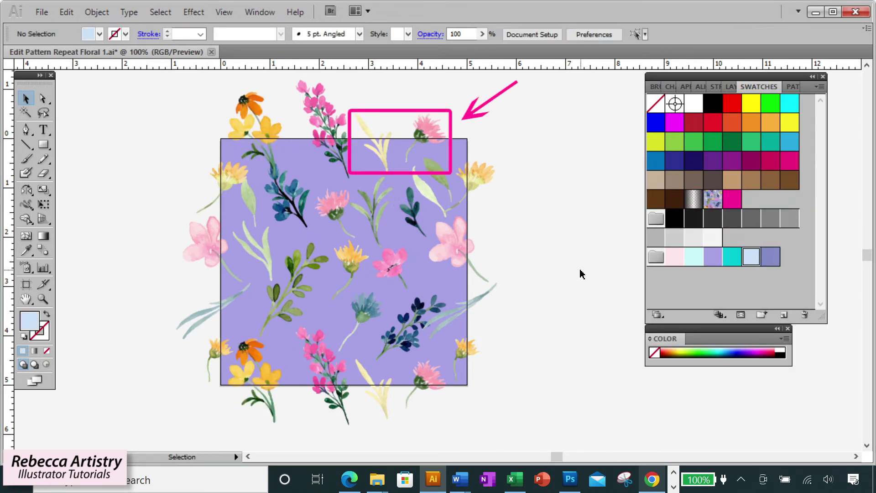
pyautogui.click(437, 135)
# Shift the top and bottom pink flowers and yellow sprigs right 0.1111 in together.
pyautogui.keyDown('shift'); pyautogui.click(372, 124); pyautogui.keyUp('shift')
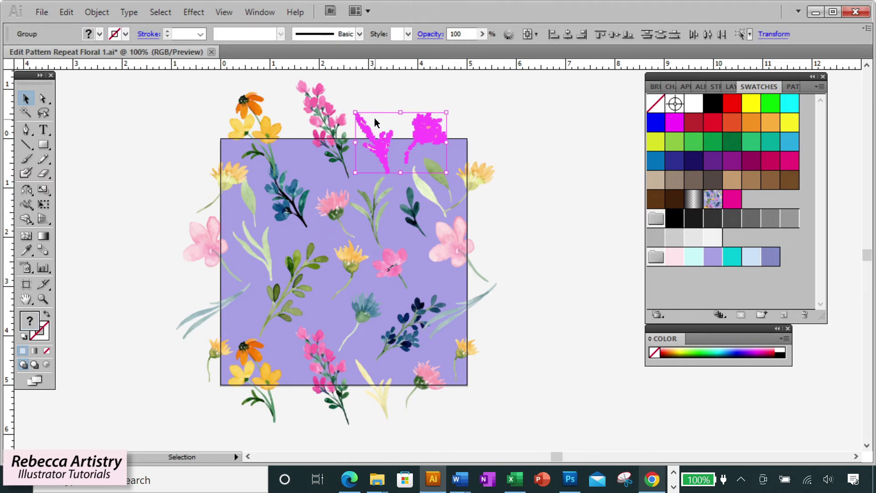
pyautogui.keyDown('shift'); pyautogui.click(429, 381); pyautogui.keyUp('shift')
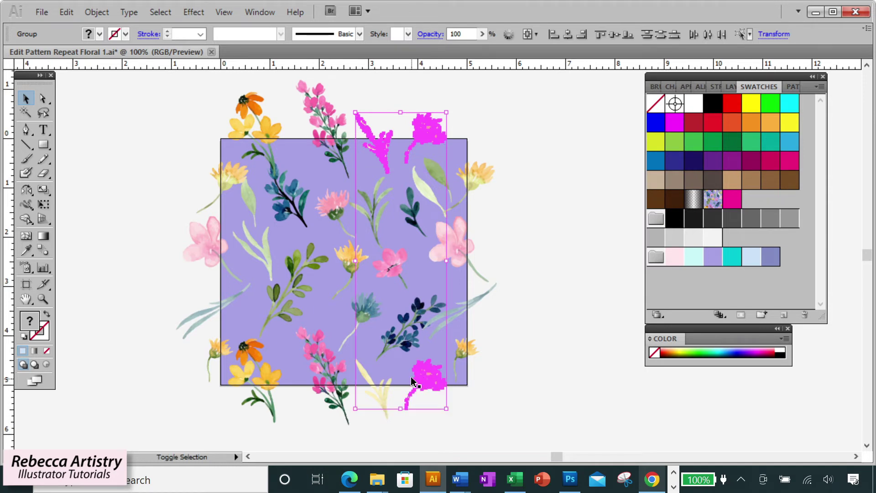
pyautogui.keyDown('shift'); pyautogui.click(373, 387); pyautogui.keyUp('shift')
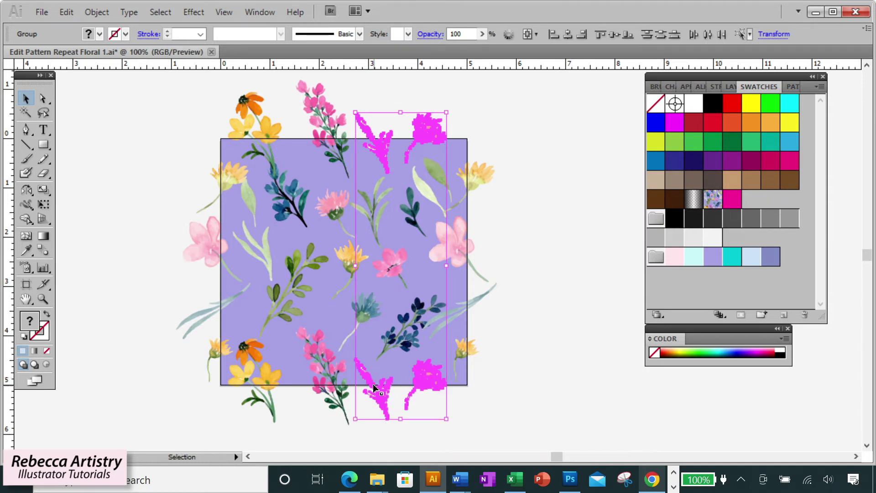
pyautogui.rightClick(432, 382)
pyautogui.moveTo(518, 338)
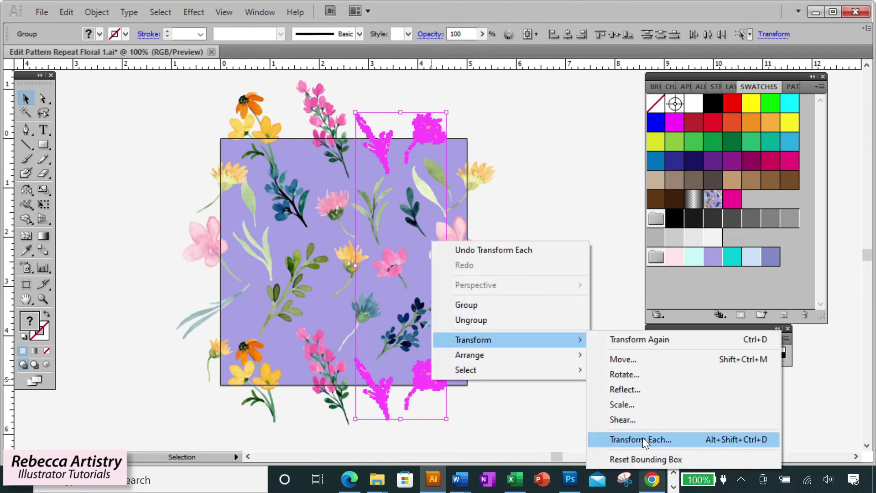
pyautogui.click(642, 437)
pyautogui.moveTo(638, 290); pyautogui.dragTo(642, 289)
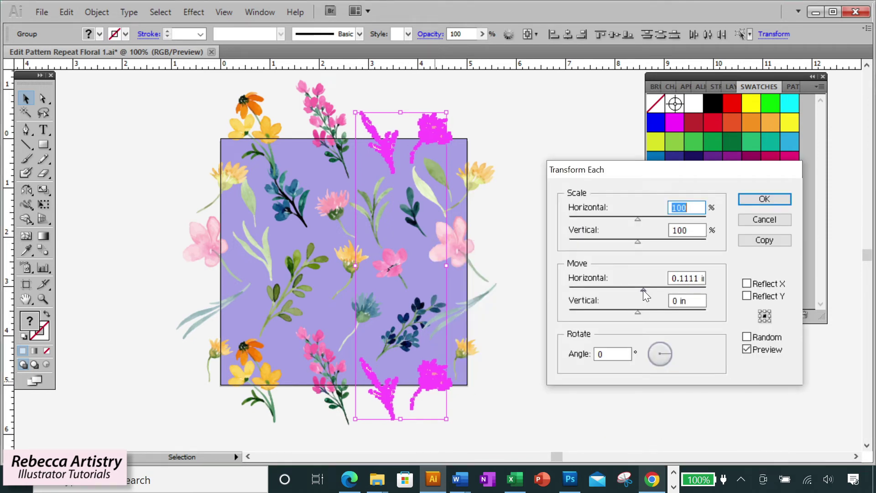
pyautogui.click(764, 199)
pyautogui.click(588, 278)
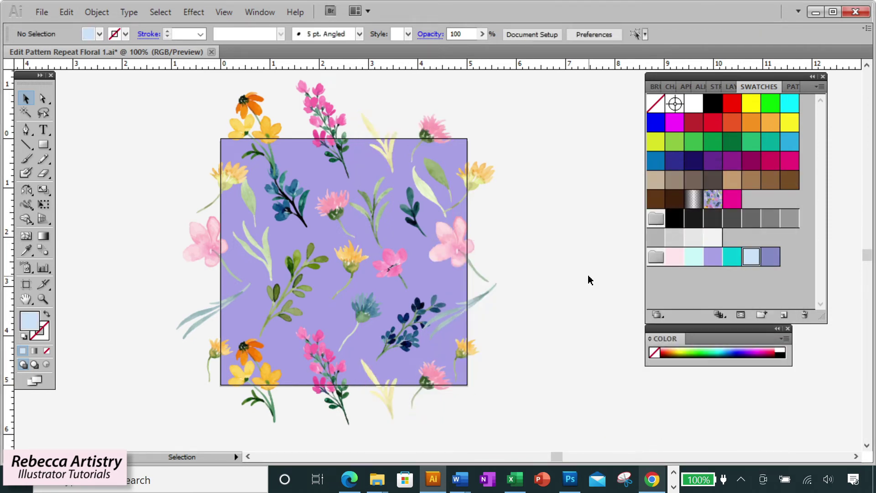
# Scale the top and bottom pink stems to 75% horizontally and vertically with Transform Each.
pyautogui.click(327, 116)
pyautogui.rightClick(321, 366)
pyautogui.moveTo(410, 326)
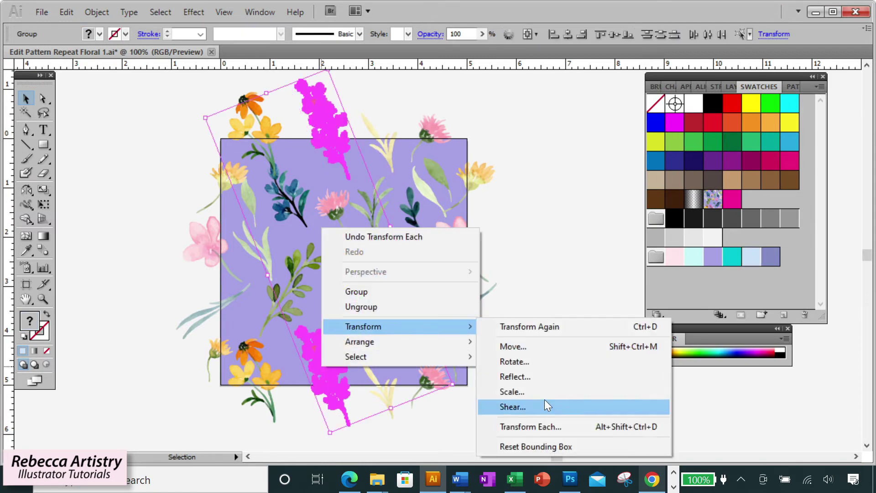
pyautogui.click(529, 426)
pyautogui.write('75')
pyautogui.doubleClick(698, 231)
pyautogui.write('75')
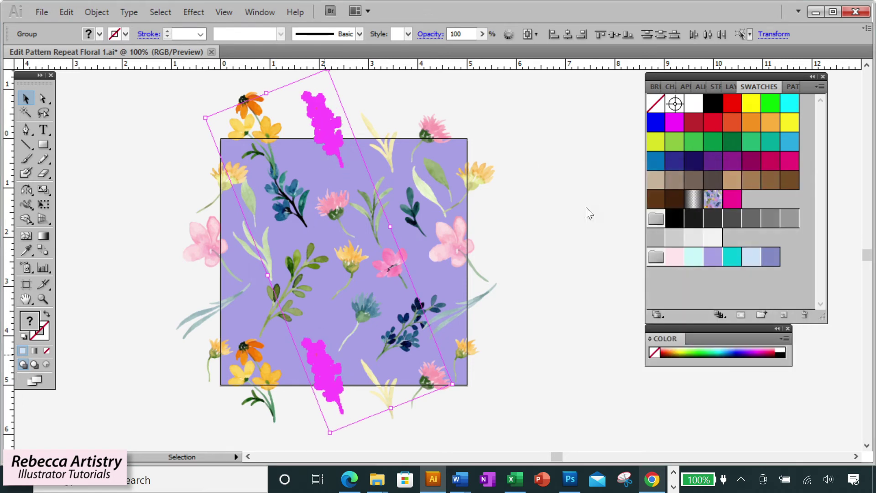
pyautogui.click(582, 213)
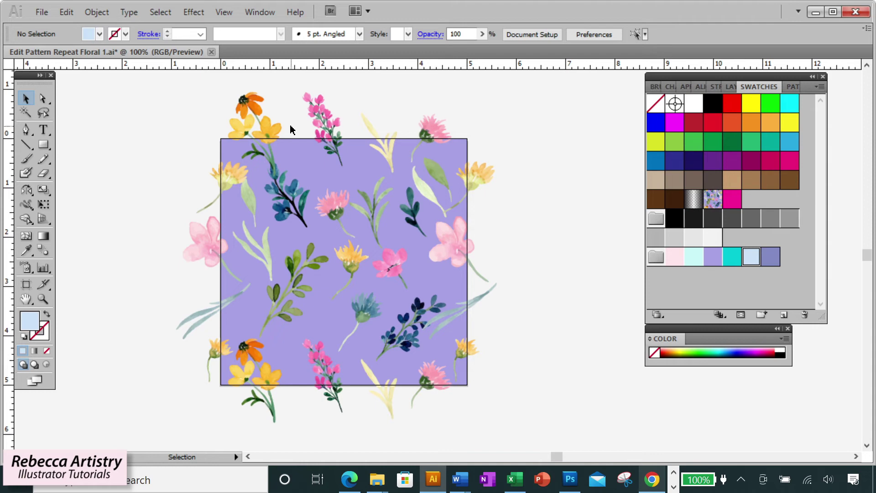
# Drag the top and bottom pink sprig pair left toward the corners, clear of the orange clusters.
pyautogui.click(273, 131)
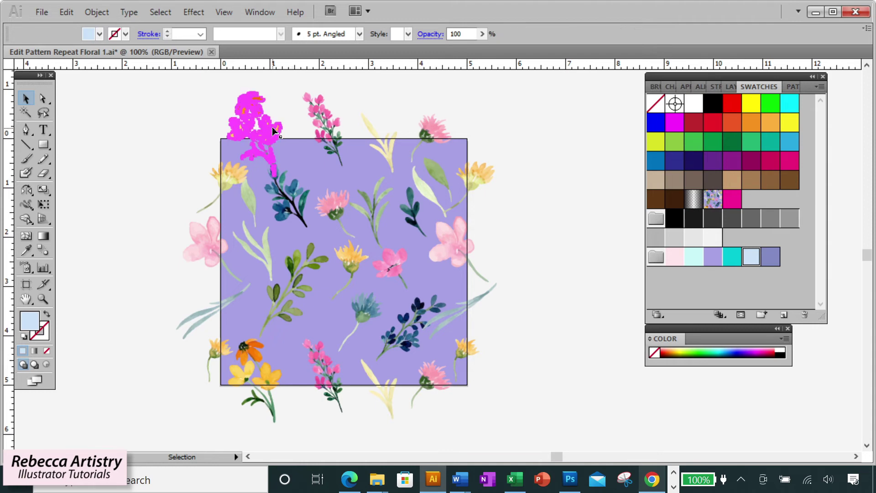
pyautogui.keyDown('shift'); pyautogui.click(265, 380); pyautogui.keyUp('shift')
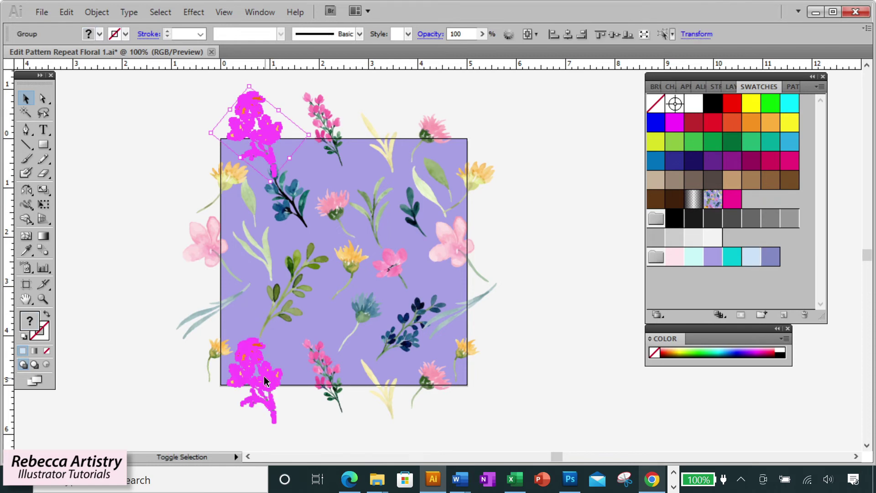
pyautogui.keyDown('shift'); pyautogui.click(331, 380); pyautogui.keyUp('shift')
pyautogui.click(553, 405)
pyautogui.click(326, 366)
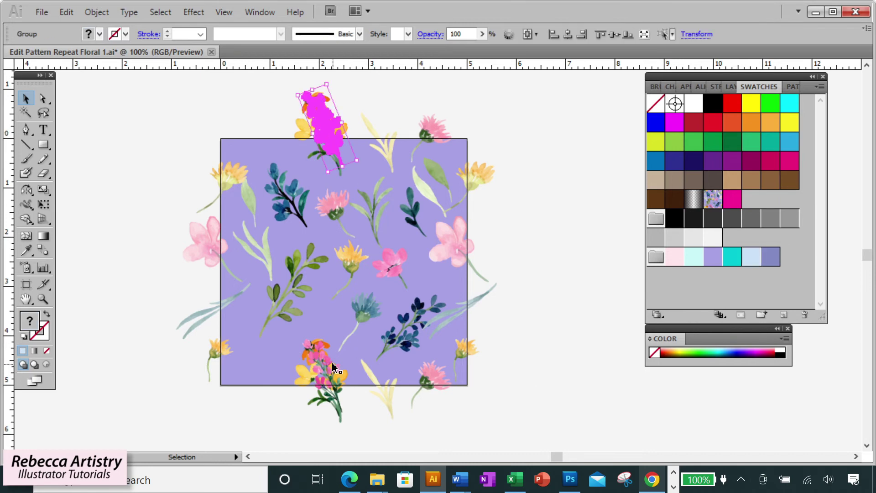
pyautogui.moveTo(326, 366); pyautogui.dragTo(264, 362)
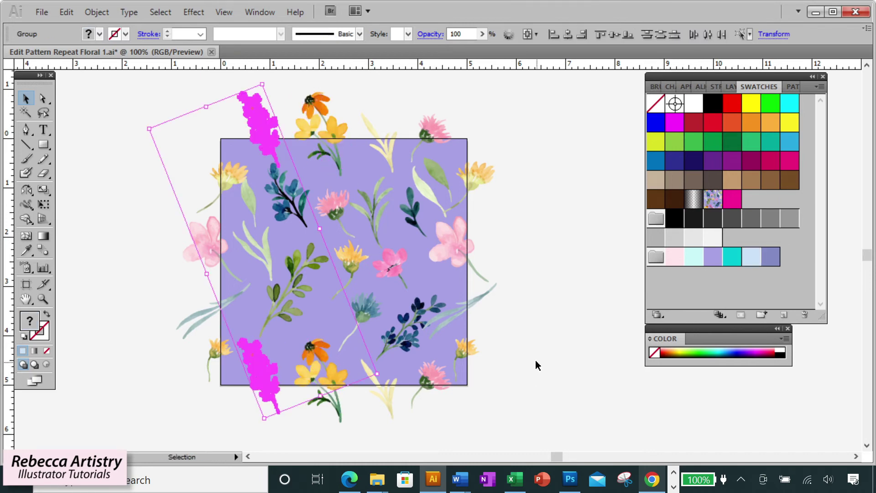
pyautogui.click(556, 376)
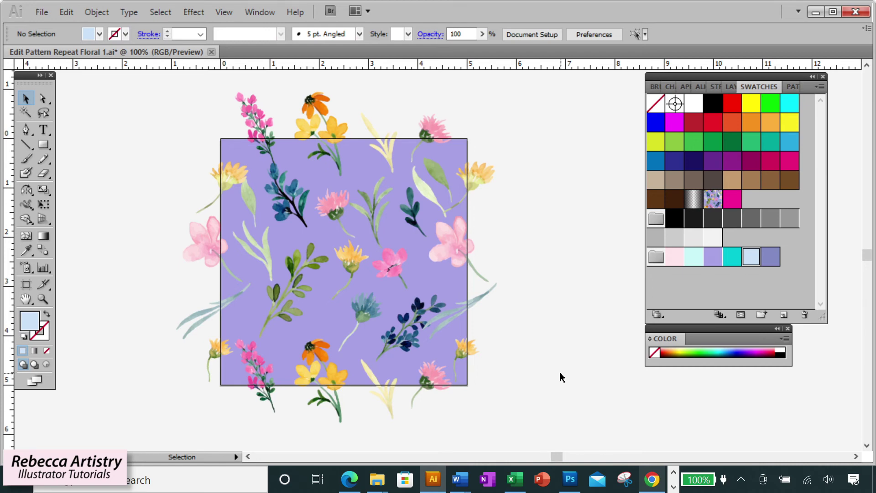
# Shift the navy branch, top-left blue branch and pink flower into the tile's empty gaps.
pyautogui.moveTo(411, 326); pyautogui.dragTo(433, 274)
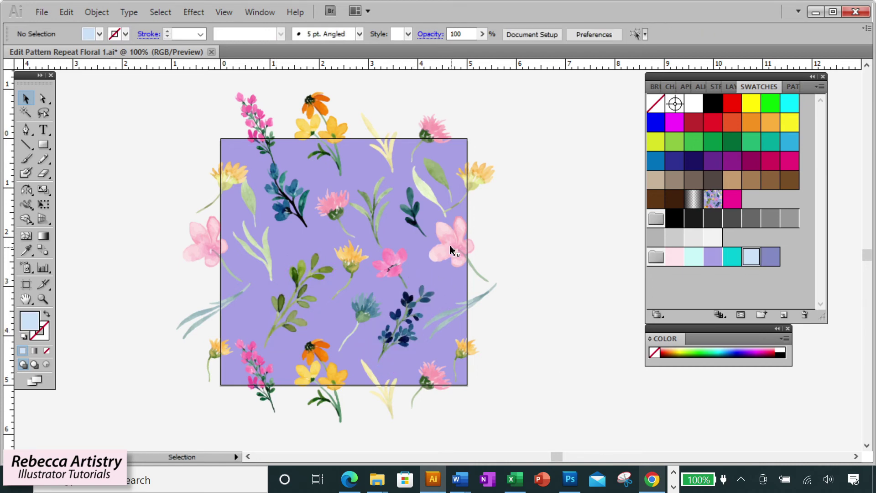
pyautogui.moveTo(285, 209); pyautogui.dragTo(288, 213)
pyautogui.click(288, 212)
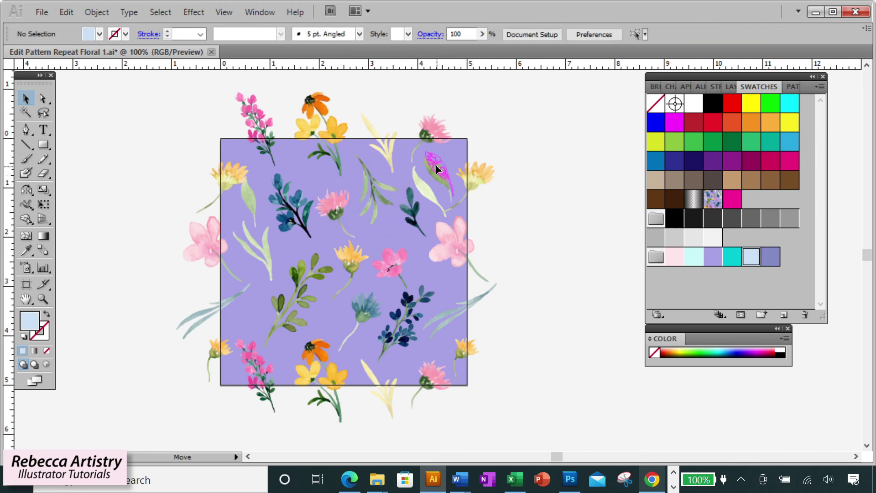
pyautogui.click(413, 219)
pyautogui.click(435, 197)
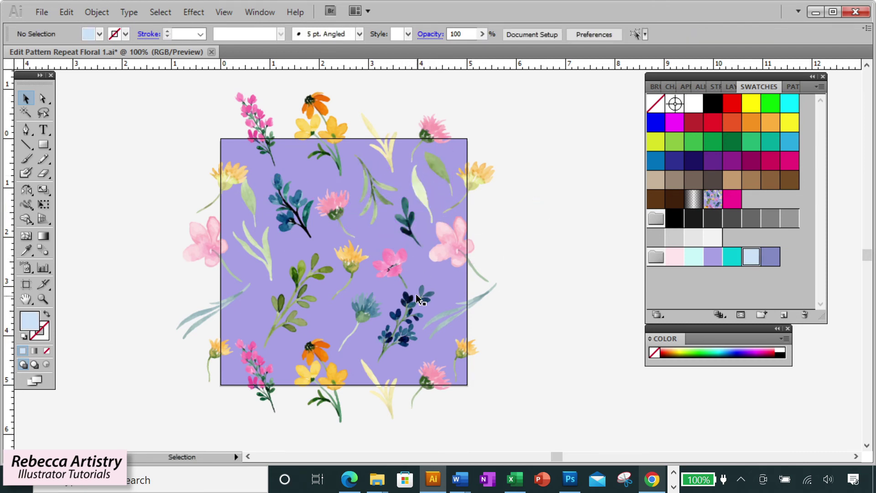
pyautogui.moveTo(413, 281); pyautogui.dragTo(419, 281)
pyautogui.click(287, 205)
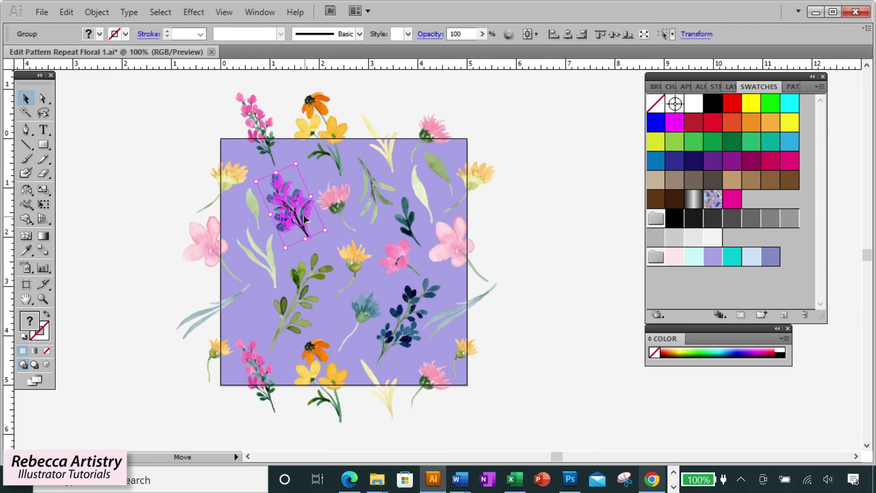
pyautogui.click(531, 227)
pyautogui.click(270, 250)
pyautogui.click(544, 327)
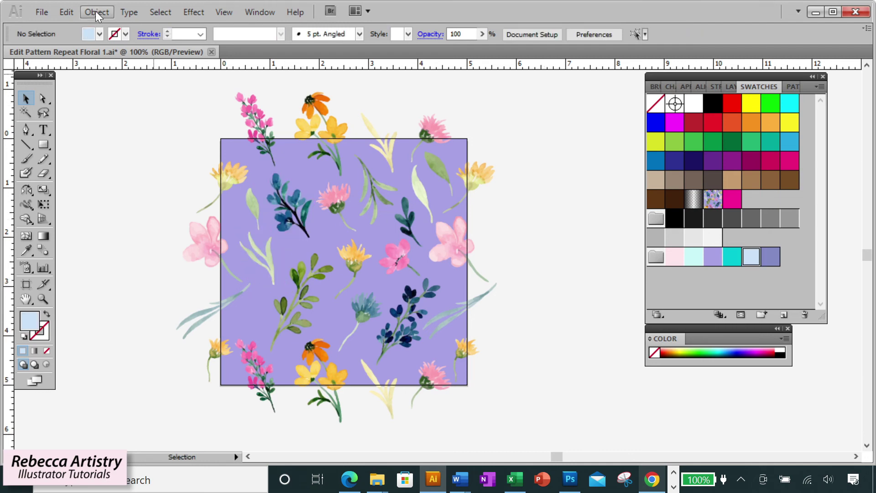
# Marquee-select all the tile artwork and drag it into Swatches as a new pattern swatch.
pyautogui.moveTo(375, 325); pyautogui.dragTo(528, 406)
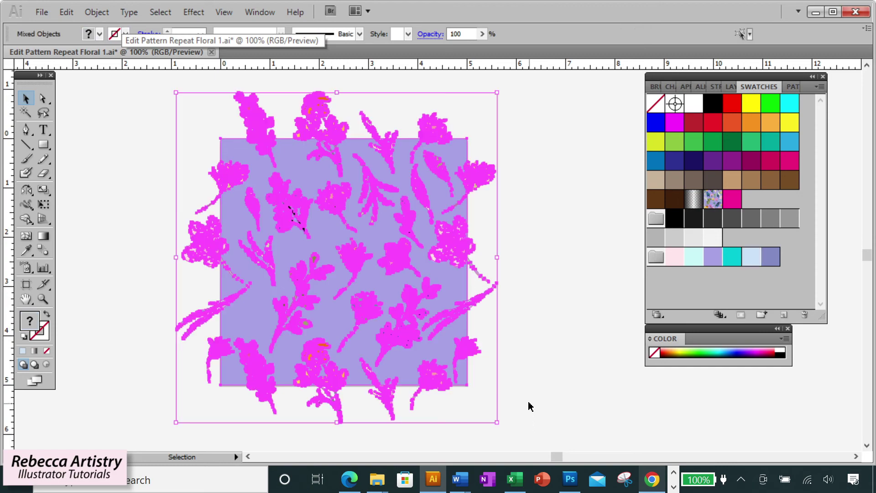
pyautogui.moveTo(431, 380); pyautogui.dragTo(709, 286)
pyautogui.click(607, 377)
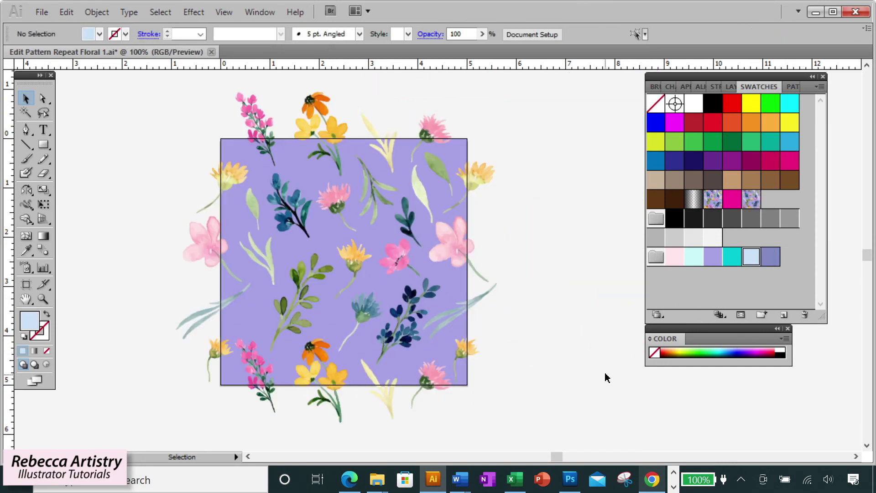
# Draw a large rectangle beside the tile and fill it with the new floral pattern swatch.
pyautogui.hotkey('ctrl', '-')
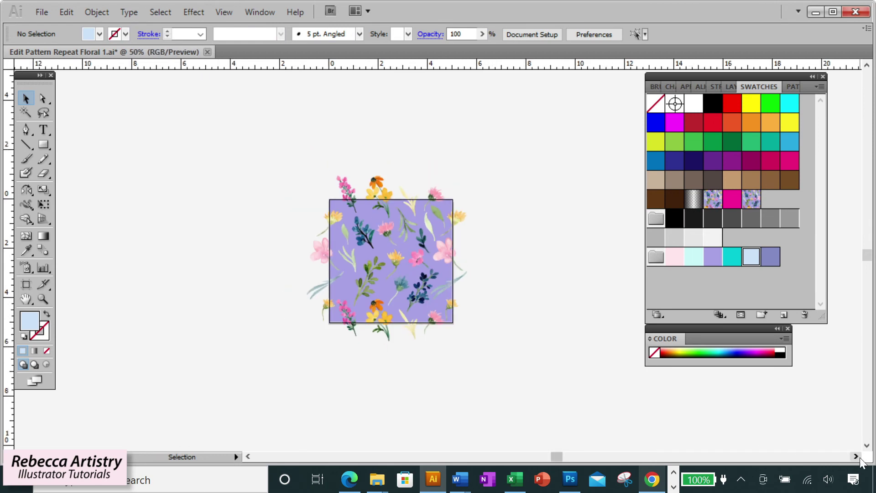
pyautogui.click(856, 457)
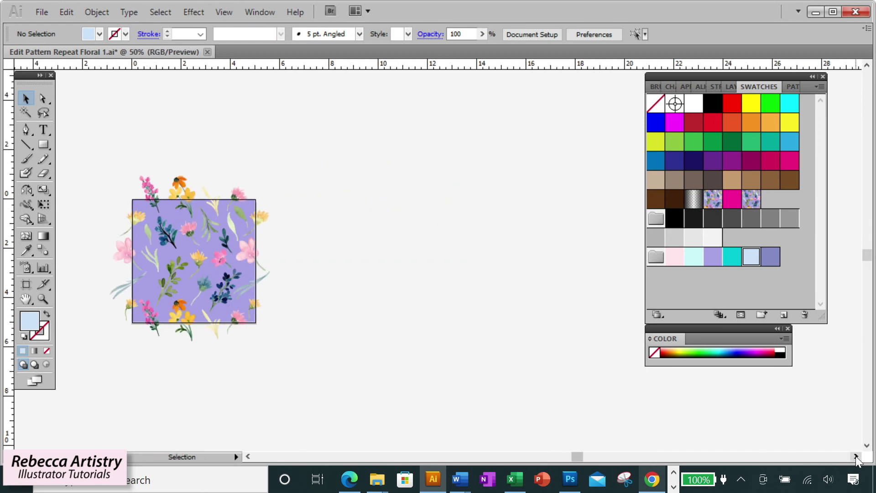
pyautogui.press('m')
pyautogui.moveTo(266, 114); pyautogui.dragTo(647, 385)
pyautogui.hscroll(2, 647, 385)
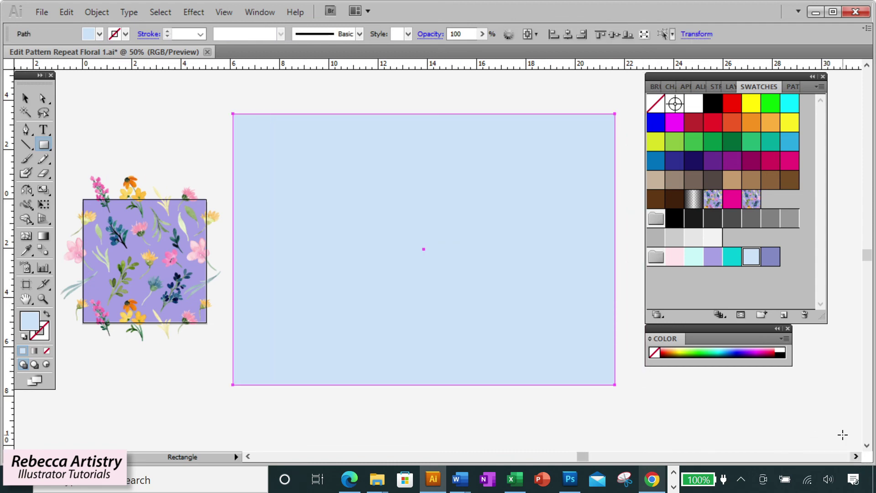
pyautogui.click(751, 203)
pyautogui.hotkey('ctrl', 'shift', 'a')
# Zoom the patterned rectangle to 200% to check the repeat, then zoom back out.
pyautogui.press('z')
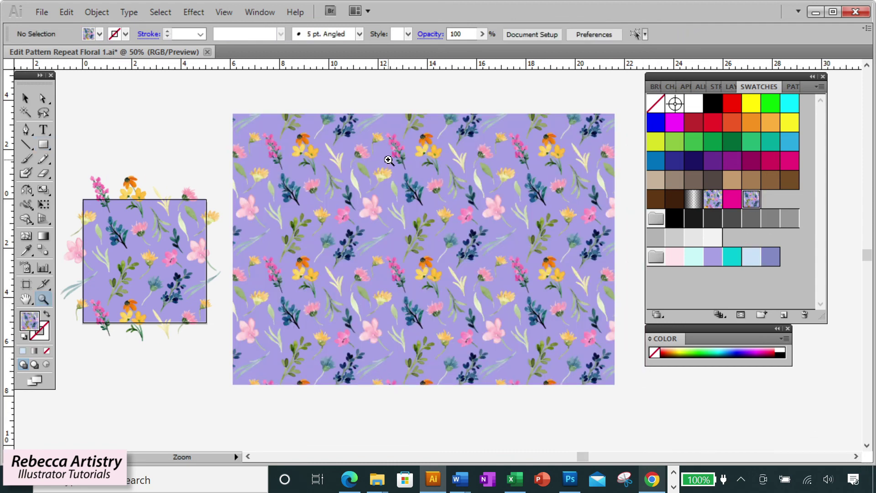
pyautogui.click(391, 160)
pyautogui.click(430, 281)
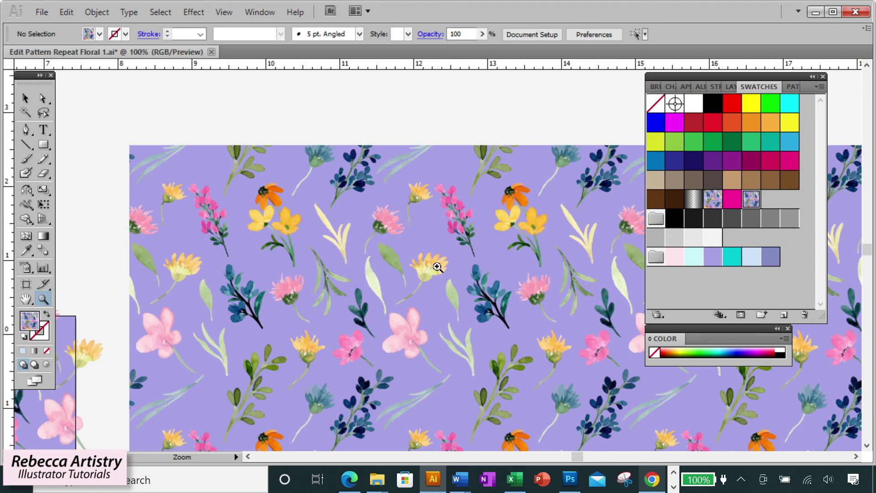
pyautogui.click(439, 270)
pyautogui.click(447, 261)
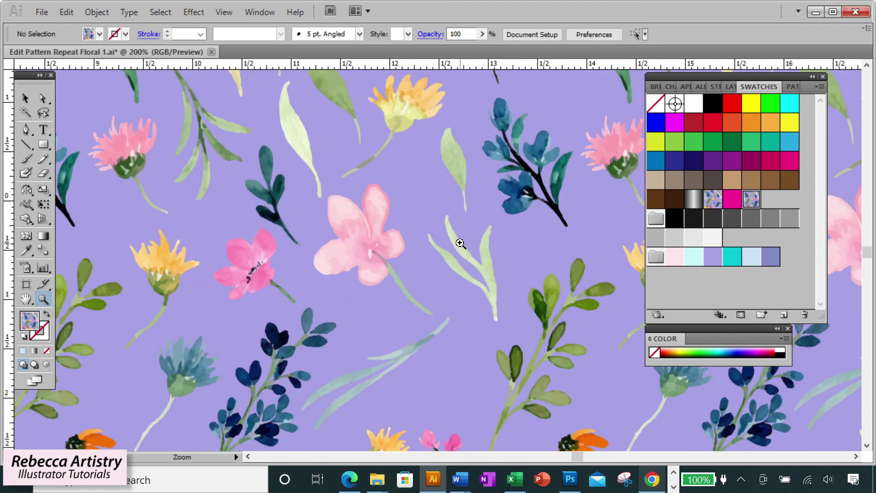
pyautogui.scroll(-5, 449, 227)
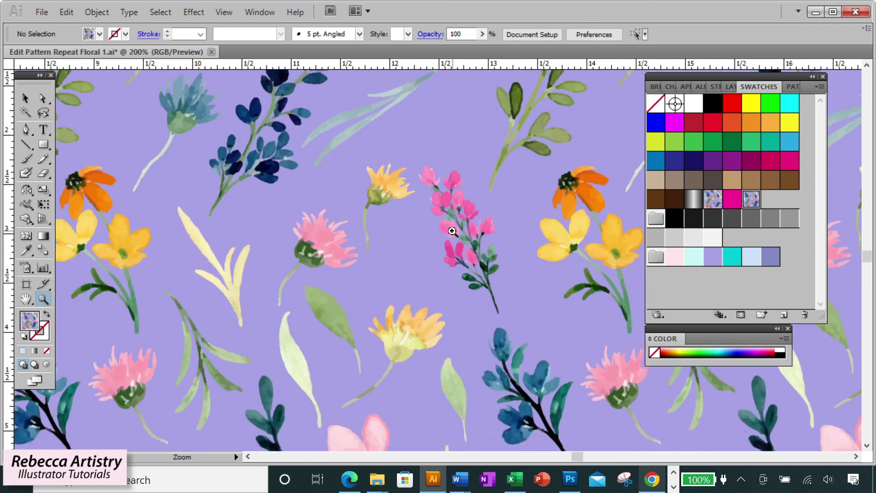
pyautogui.hscroll(6, 855, 458)
pyautogui.click(856, 458)
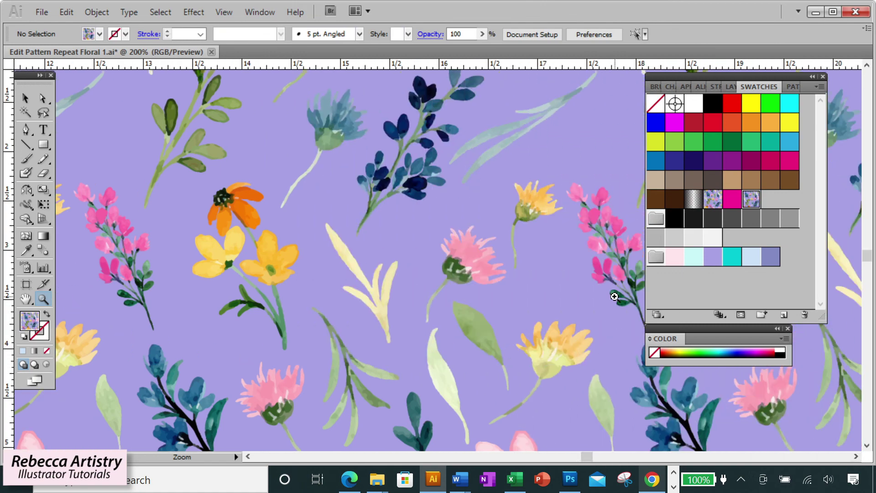
pyautogui.scroll(12, 613, 297)
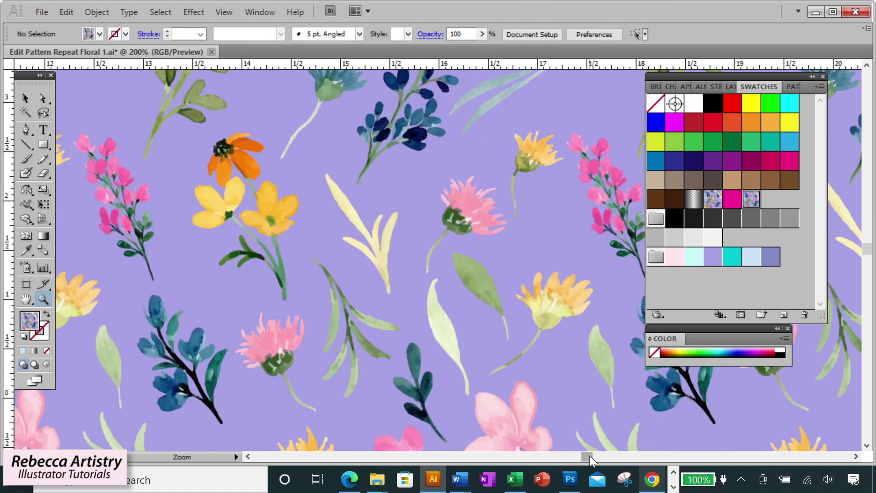
pyautogui.moveTo(586, 456); pyautogui.dragTo(582, 455)
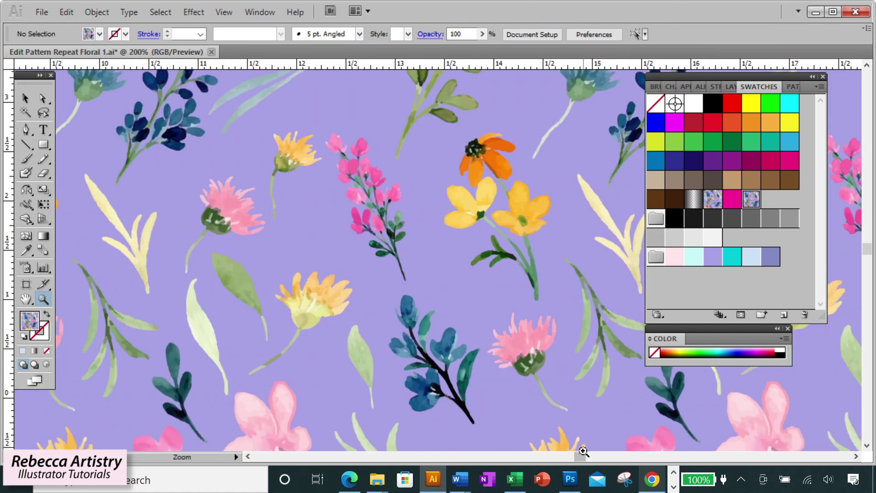
pyautogui.hotkey('ctrl', '-')
pyautogui.hotkey('ctrl', '-')
pyautogui.hotkey('ctrl', '-')
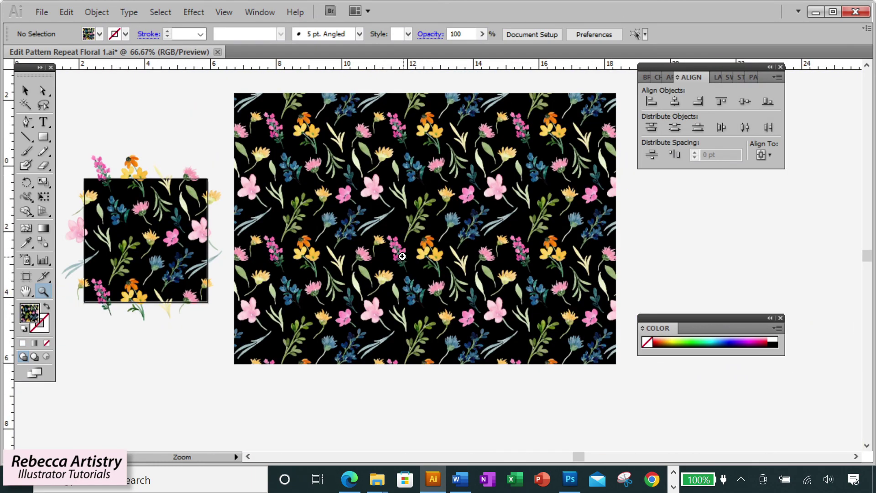
pyautogui.click(402, 256)
pyautogui.click(427, 274)
pyautogui.click(428, 275)
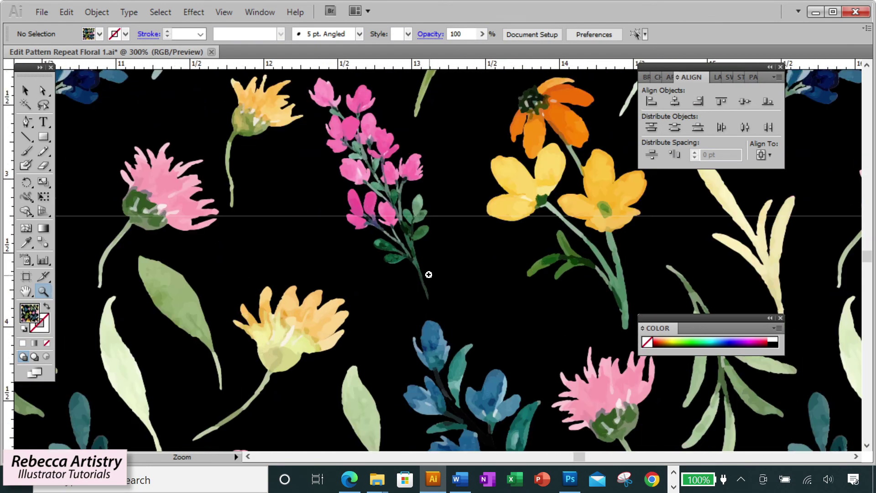
pyautogui.click(387, 261)
pyautogui.scroll(6, 441, 243)
pyautogui.hscroll(-2, 440, 243)
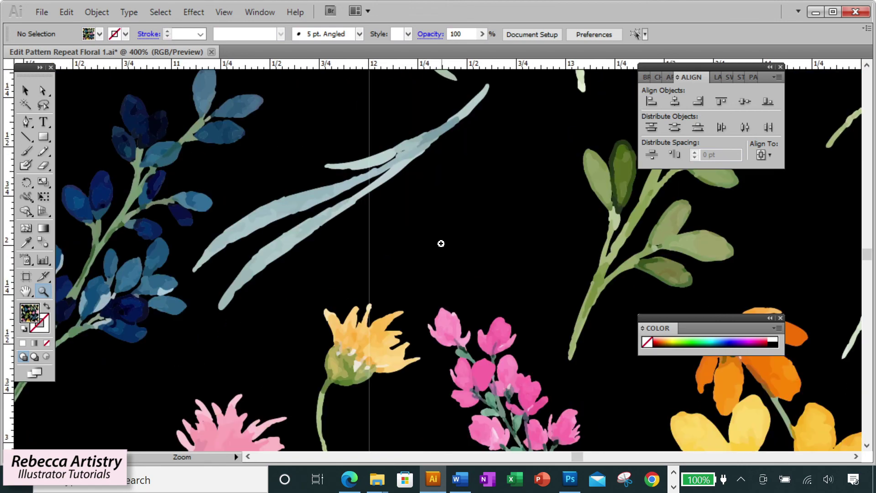
pyautogui.scroll(-4, 441, 243)
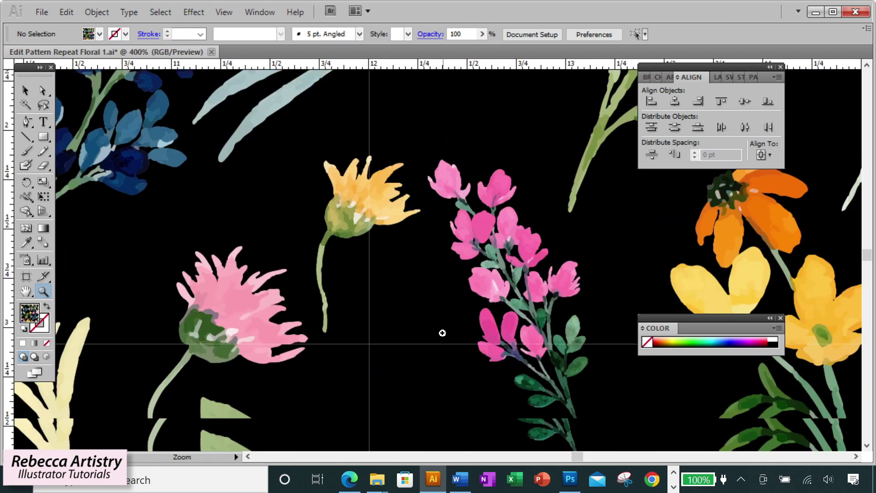
pyautogui.scroll(-2, 442, 332)
pyautogui.hscroll(1, 442, 332)
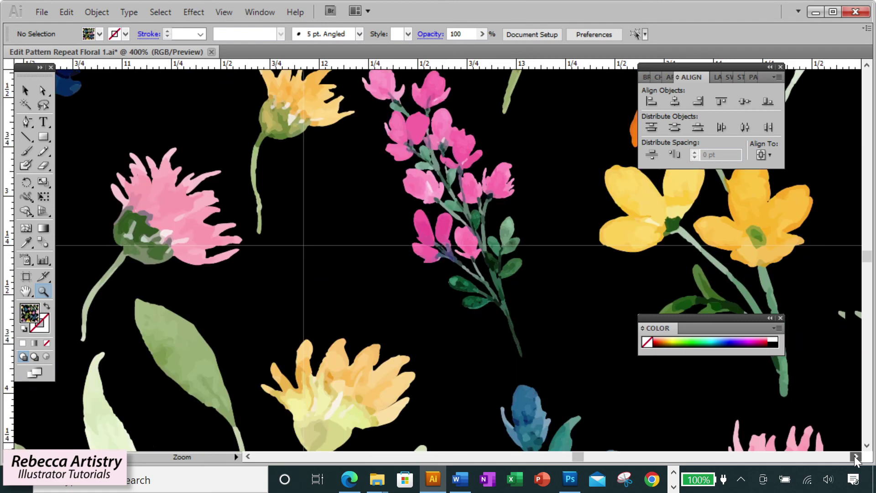
pyautogui.click(856, 456)
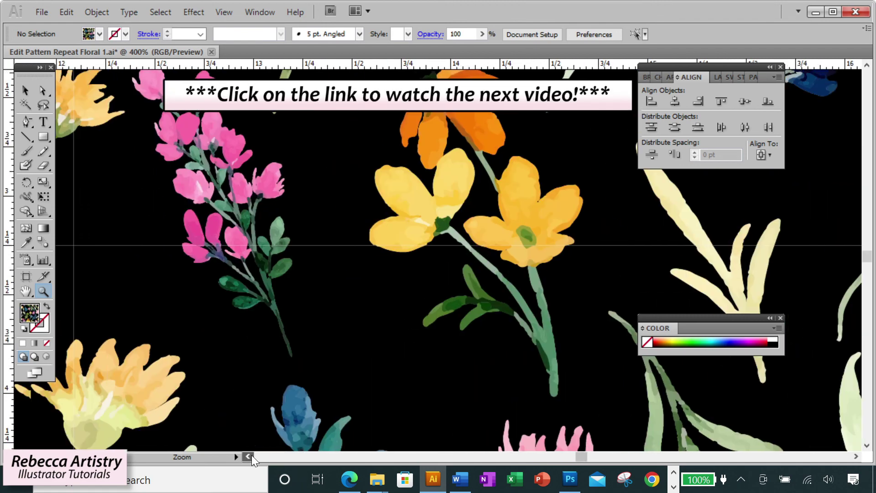
pyautogui.click(248, 456)
pyautogui.click(251, 456)
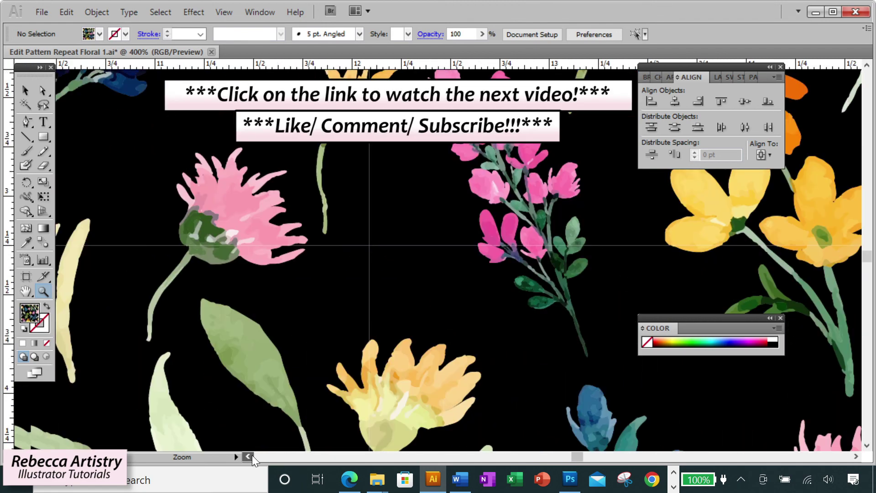